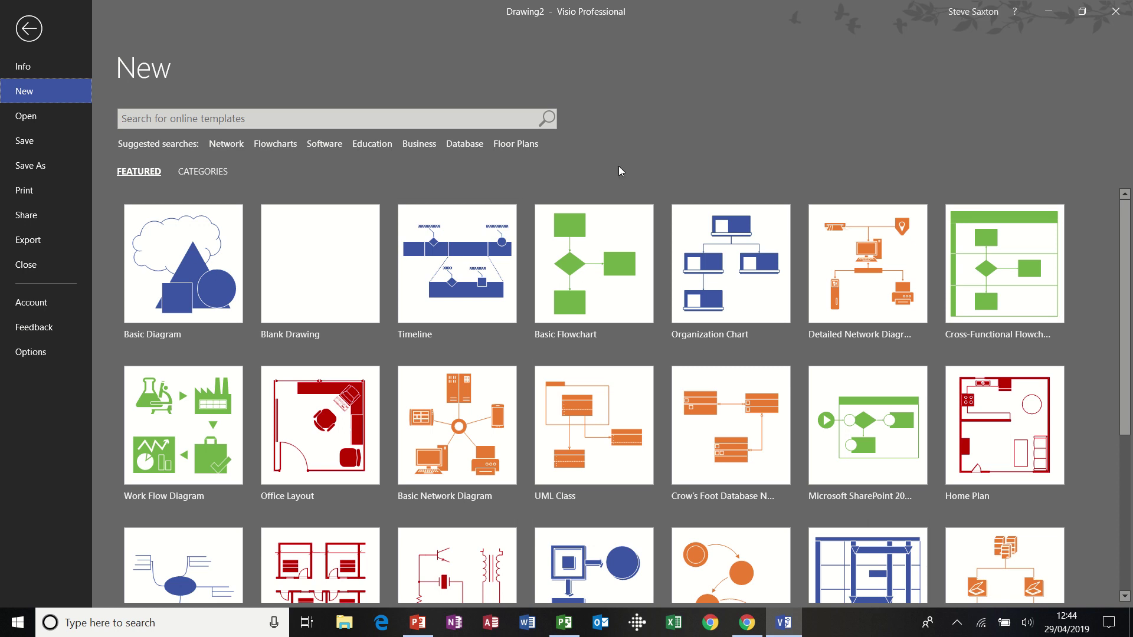
# Create a new drawing from the Timeline template, loading the Timeline Shapes stencil
pyautogui.doubleClick(468, 261)
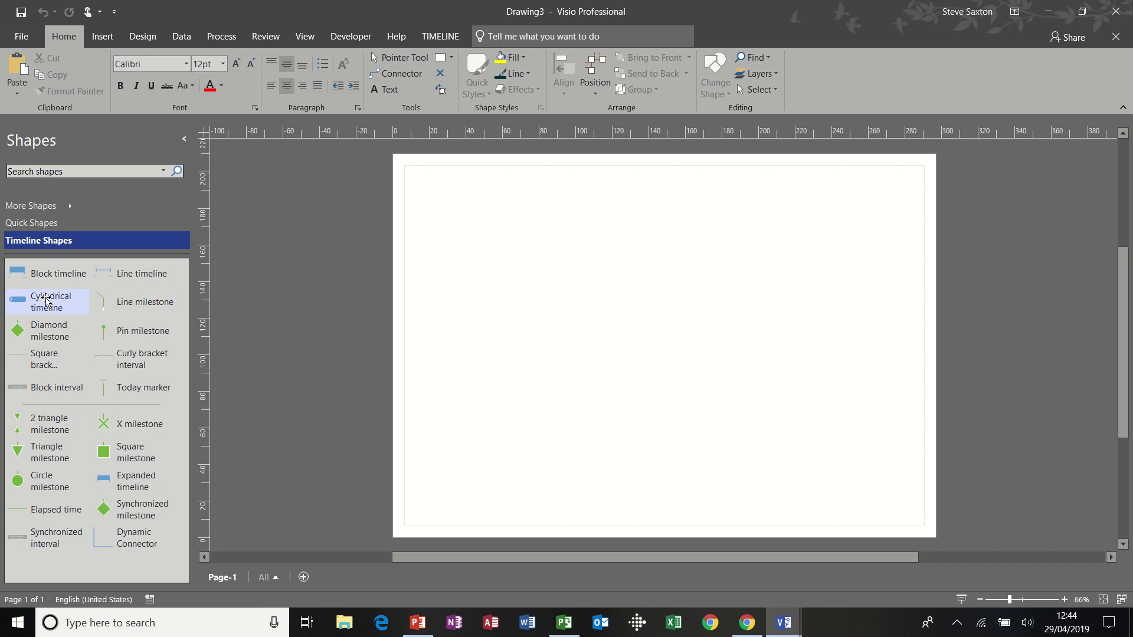
# Place a cylindrical timeline from 01/04/2019 to 30/09/2019 with a Months time scale
pyautogui.moveTo(48, 301); pyautogui.dragTo(645, 257)
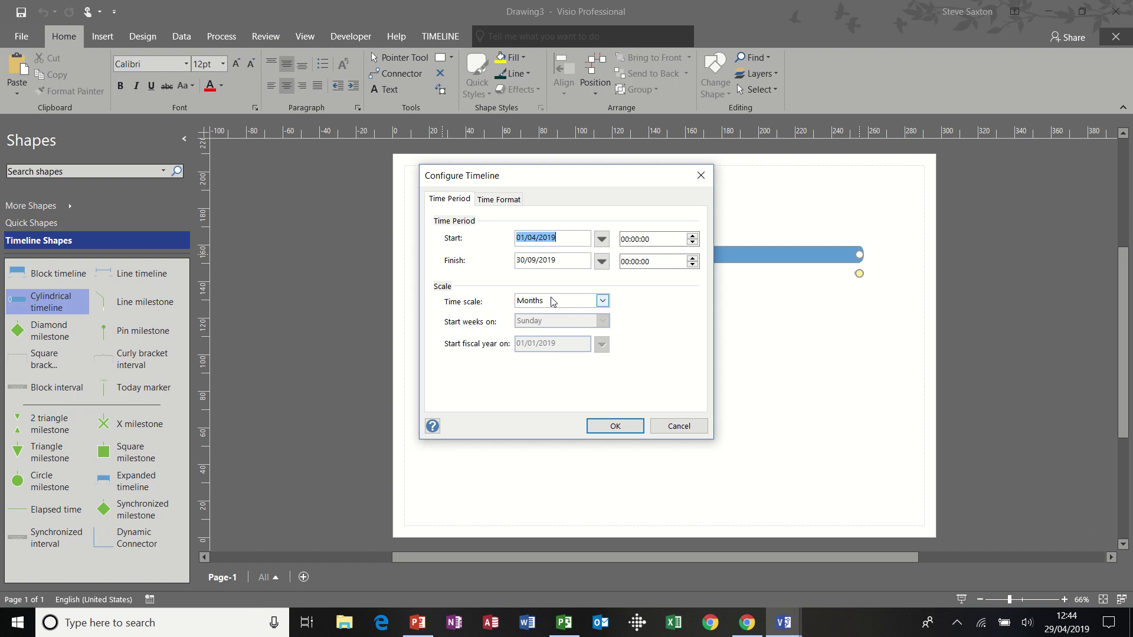
pyautogui.click(614, 427)
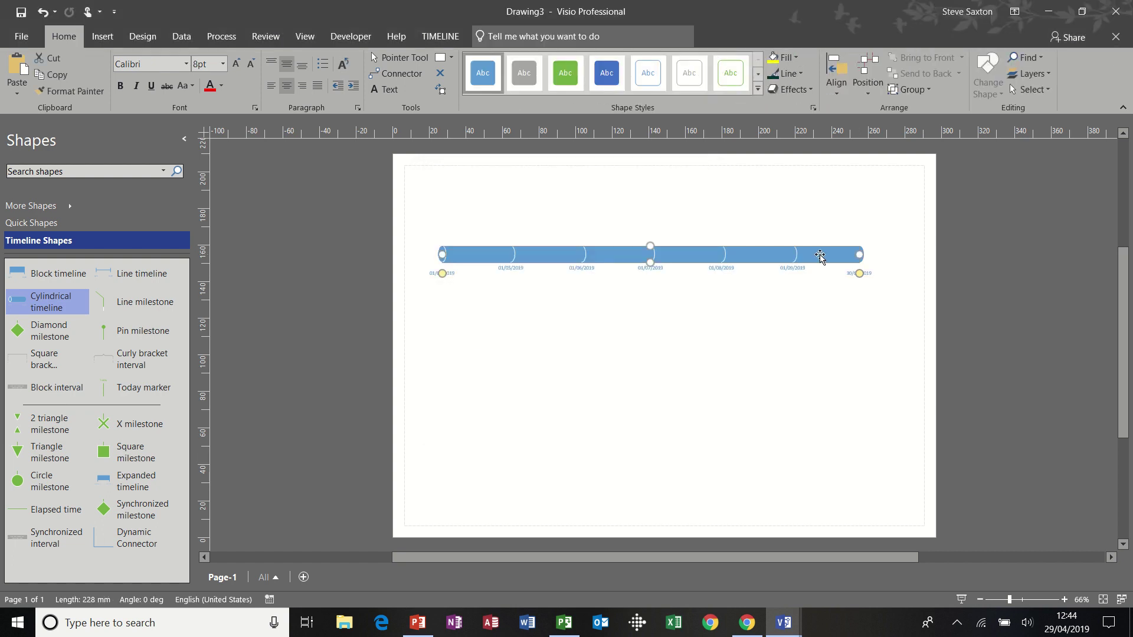
# Add an End arrowhead so the timeline points right at its finish date
pyautogui.rightClick(821, 257)
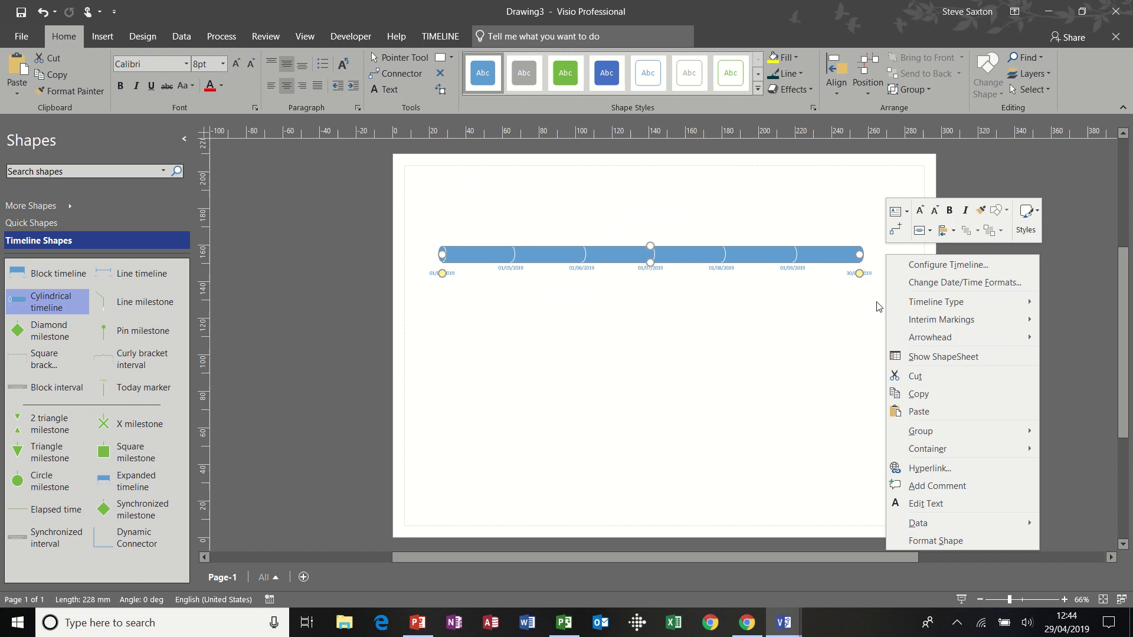
pyautogui.moveTo(909, 337)
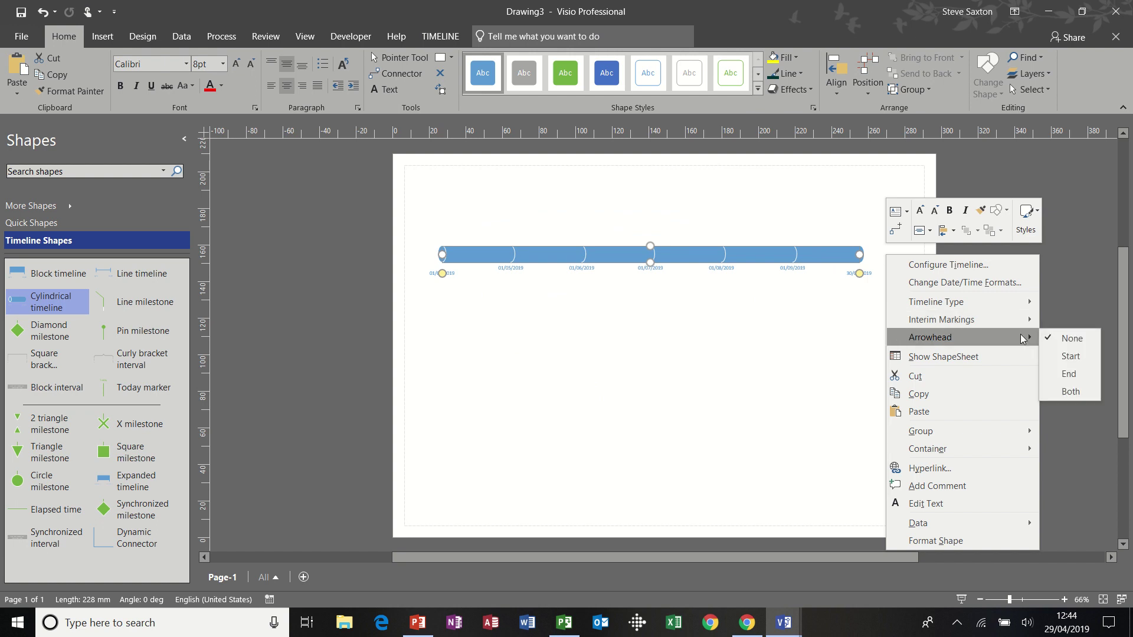
pyautogui.click(1067, 375)
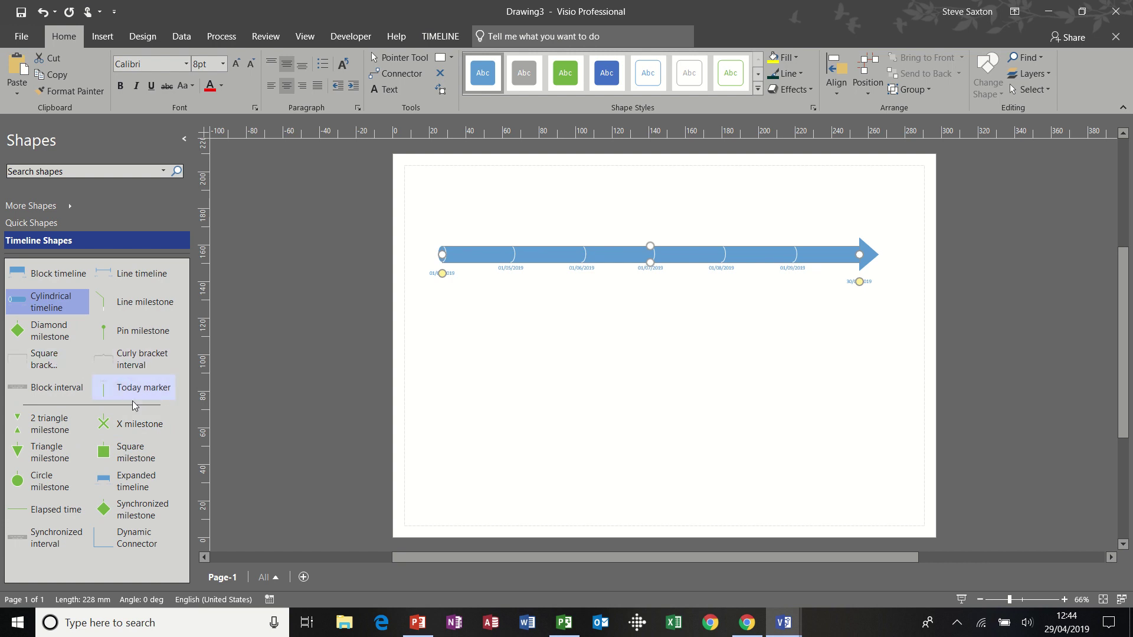
# Add a Today marker and a 'Phase One' milestone on 09/05/2019, its label raised above
pyautogui.moveTo(124, 391)
pyautogui.mouseDown()
pyautogui.moveTo(470, 267)
pyautogui.moveTo(511, 267)
pyautogui.mouseUp()
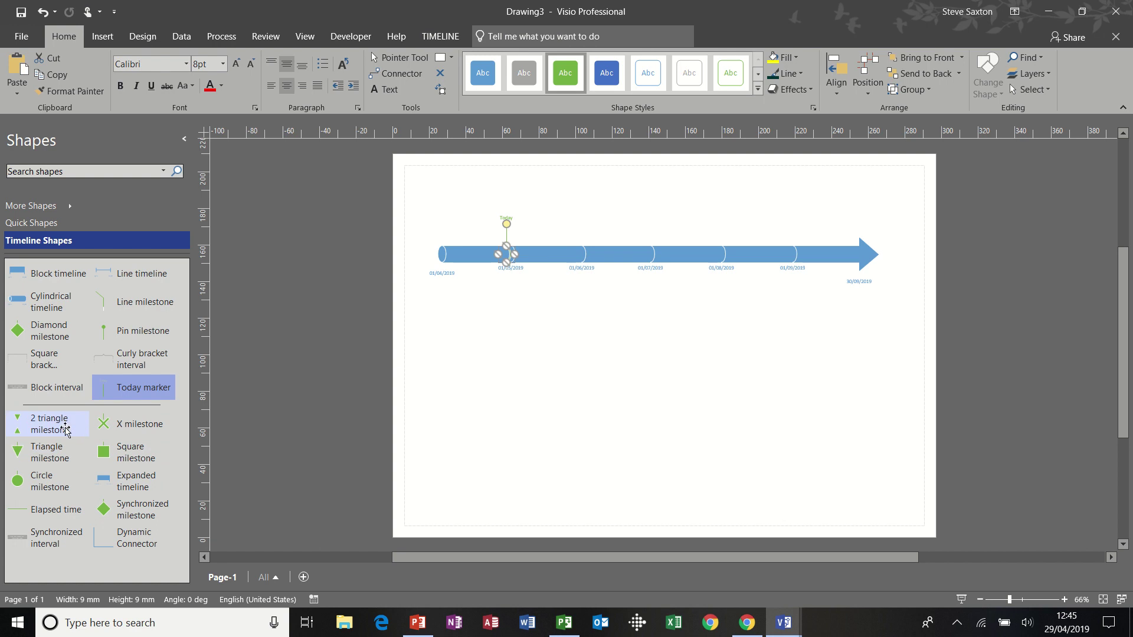
pyautogui.moveTo(62, 423); pyautogui.dragTo(538, 251)
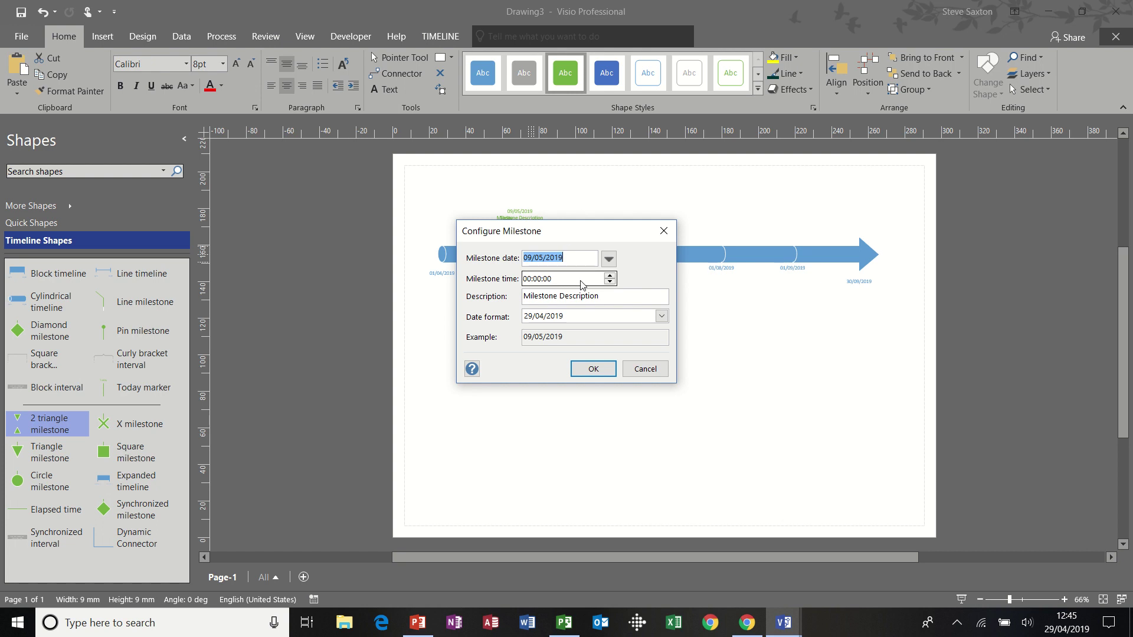
pyautogui.press('Tab')
pyautogui.press('Tab')
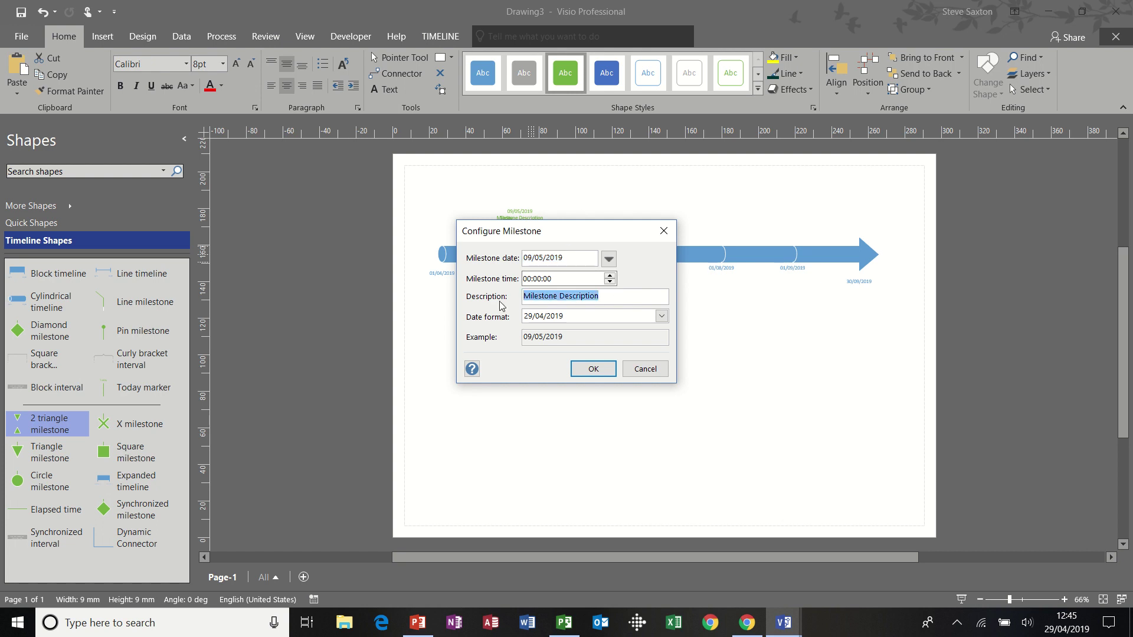
pyautogui.write('Phase One')
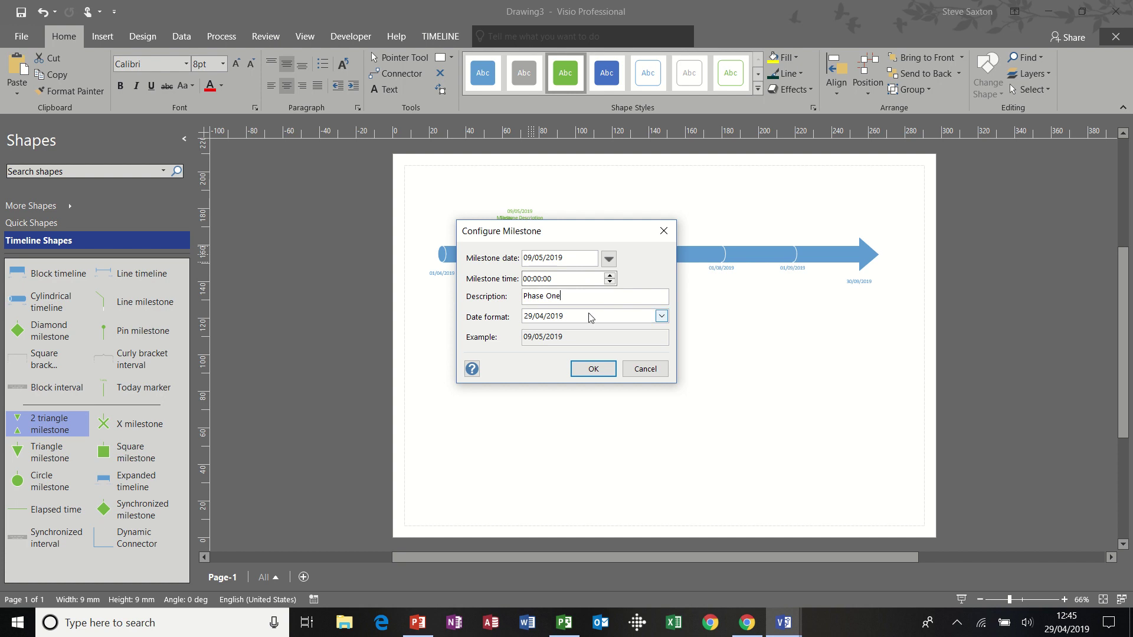
pyautogui.click(592, 370)
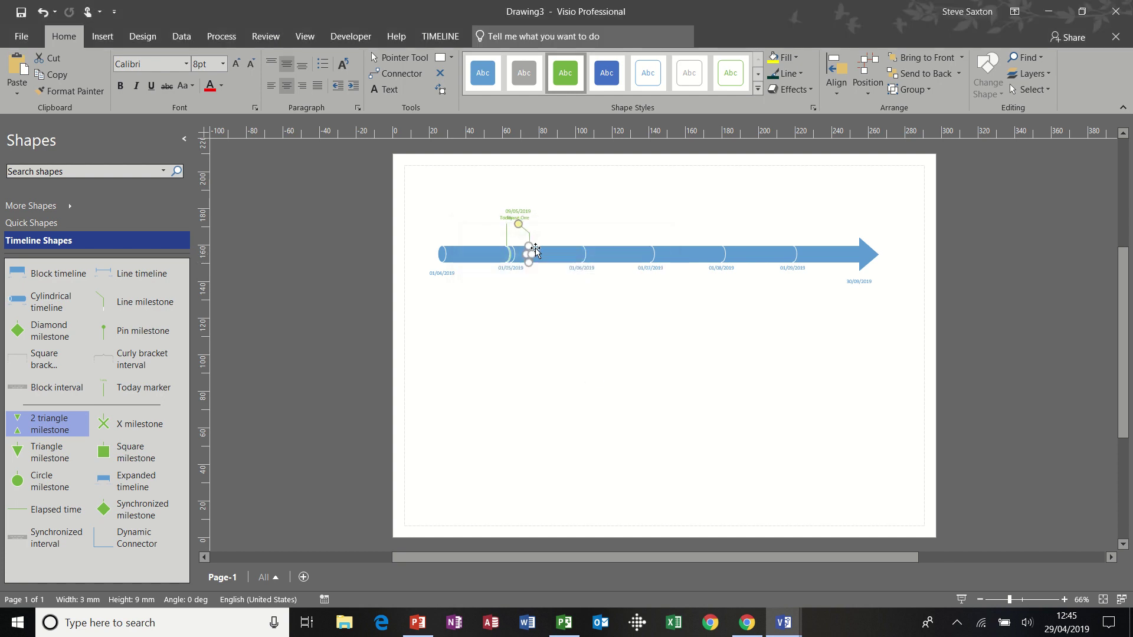
pyautogui.moveTo(519, 222); pyautogui.dragTo(502, 190)
pyautogui.click(549, 220)
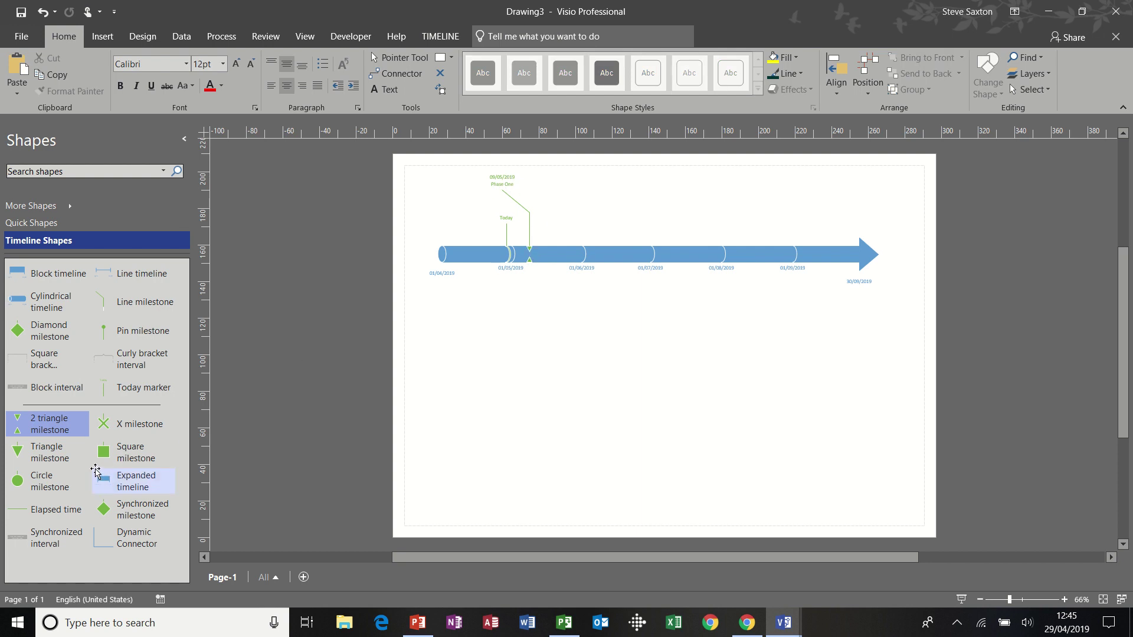
# Drop two 2-triangle milestones described 'Phase Two' (14/06/2019) and 'Phase Three' (15/08/2019)
pyautogui.moveTo(52, 425); pyautogui.dragTo(614, 253)
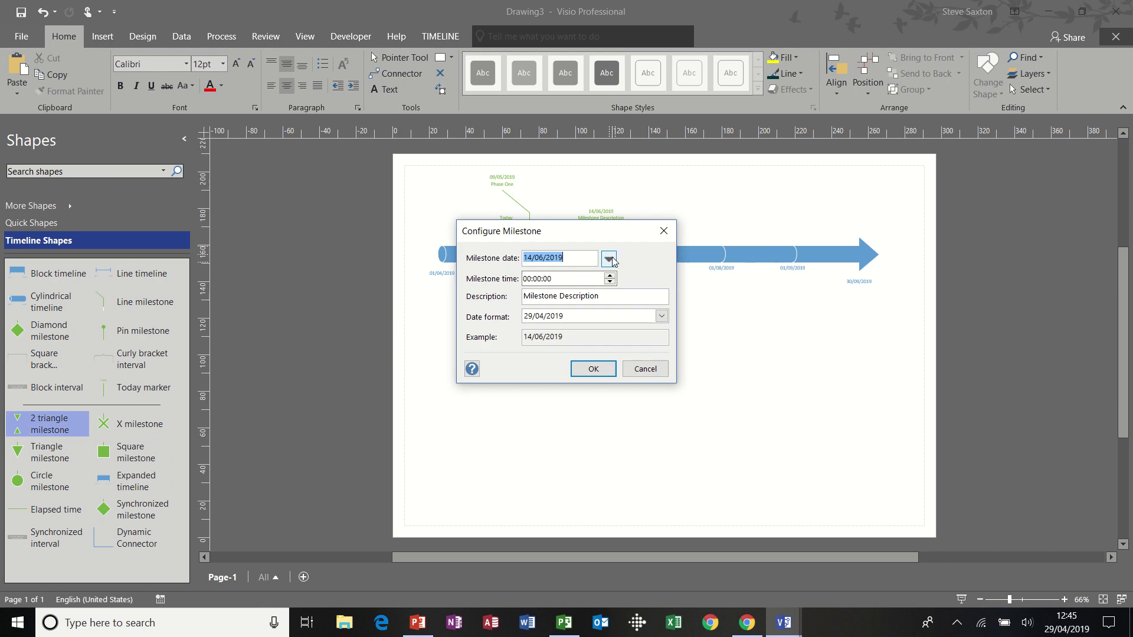
pyautogui.moveTo(617, 295); pyautogui.dragTo(506, 292)
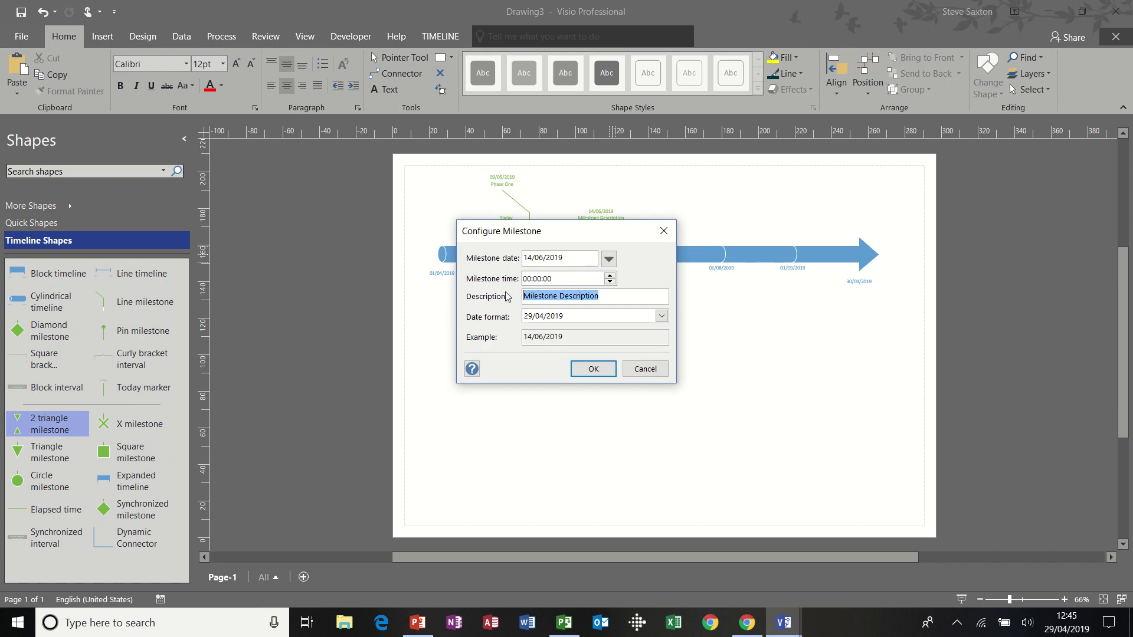
pyautogui.write('Phase Two')
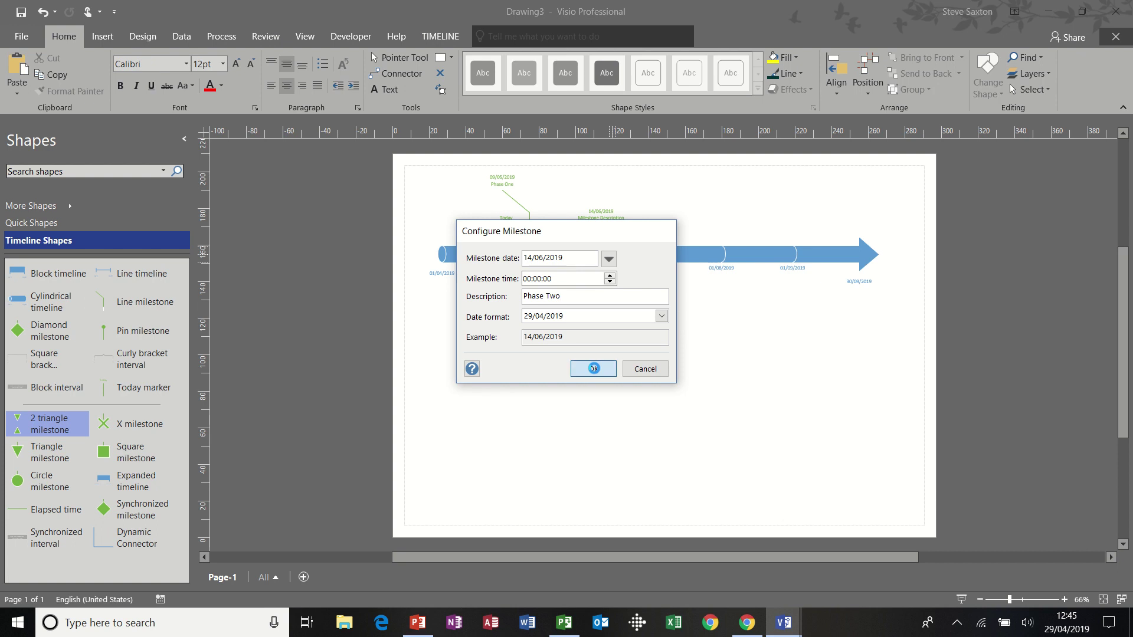
pyautogui.click(593, 369)
pyautogui.moveTo(62, 433); pyautogui.dragTo(759, 255)
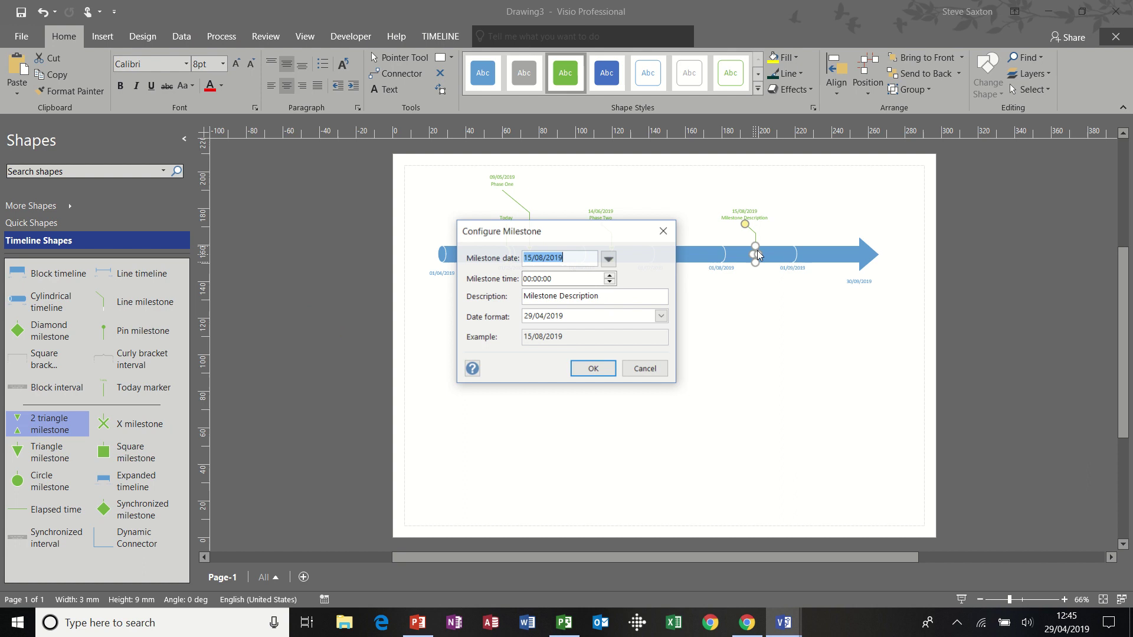
pyautogui.press('Tab')
pyautogui.press('Tab')
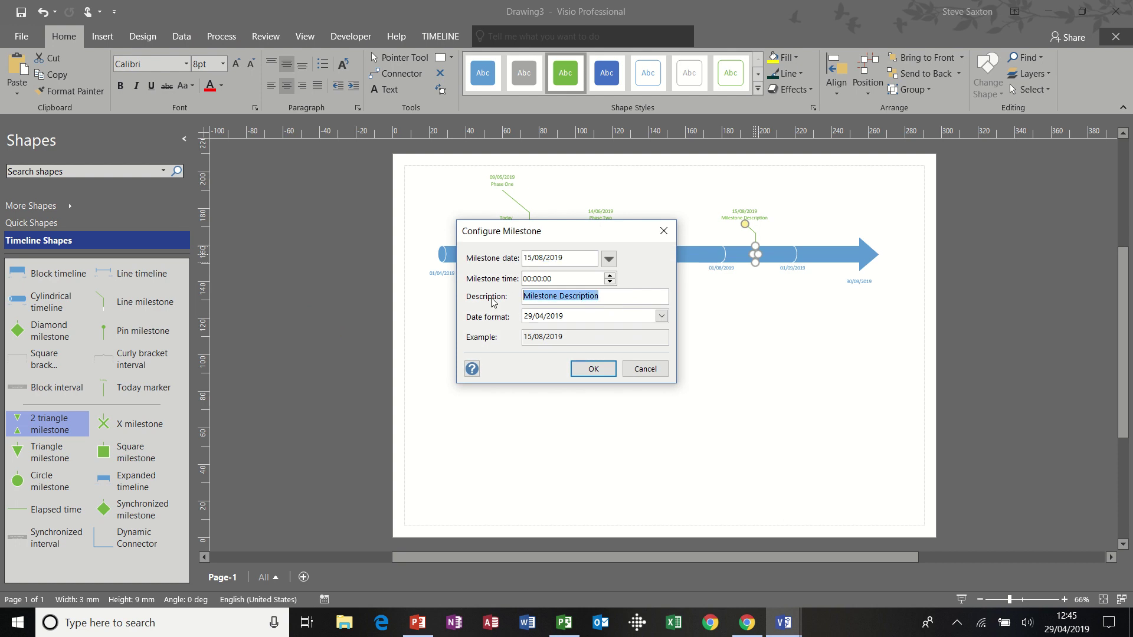
pyautogui.write('Phase Three')
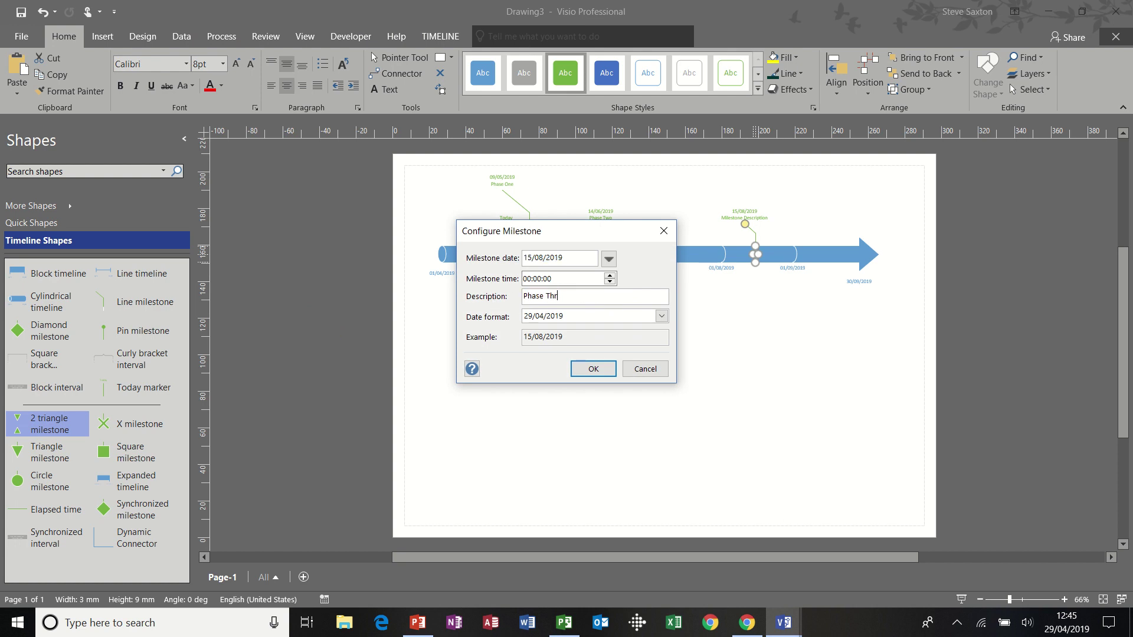
pyautogui.click(583, 369)
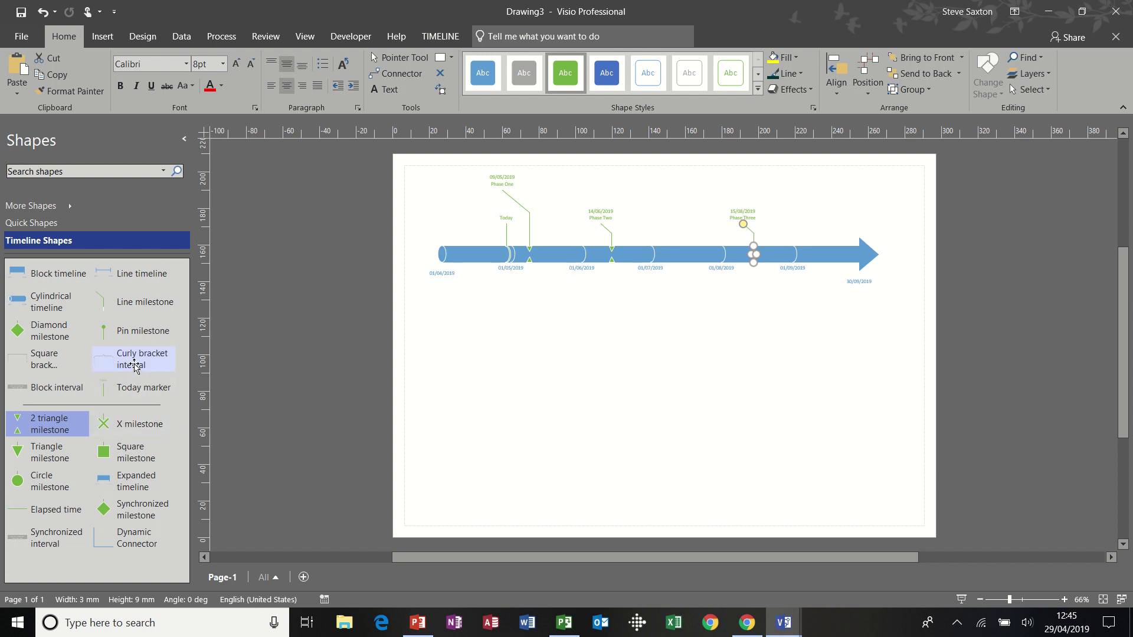
# Drop a curly bracket interval from 26/06/2019 to 28/07/2019 described 'Part A'
pyautogui.moveTo(132, 361); pyautogui.dragTo(674, 247)
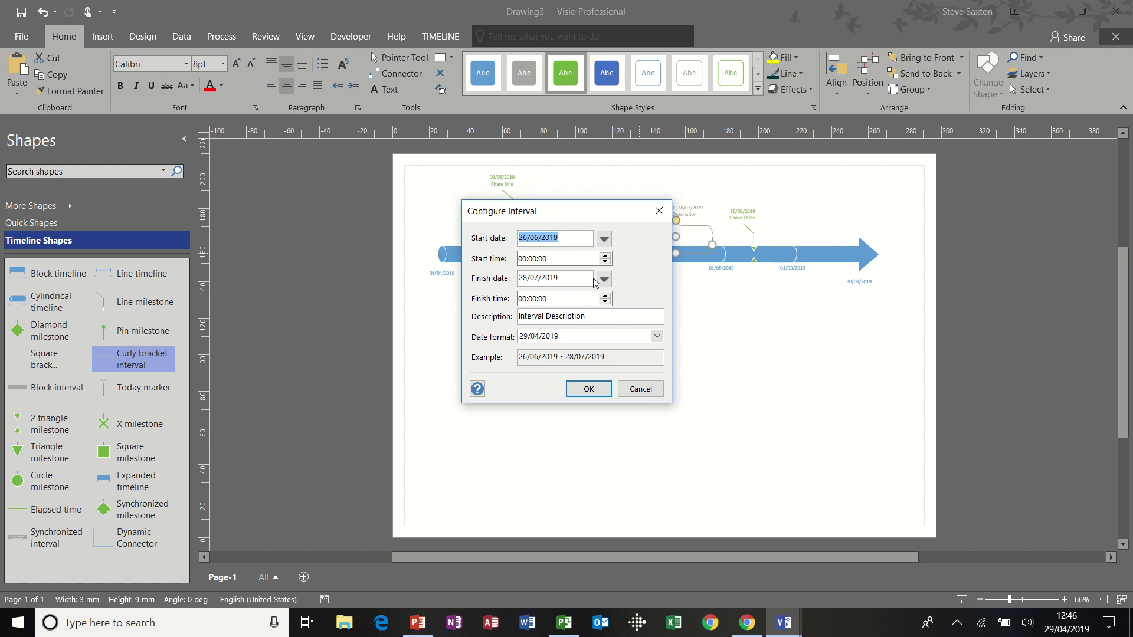
pyautogui.moveTo(604, 317); pyautogui.dragTo(507, 317)
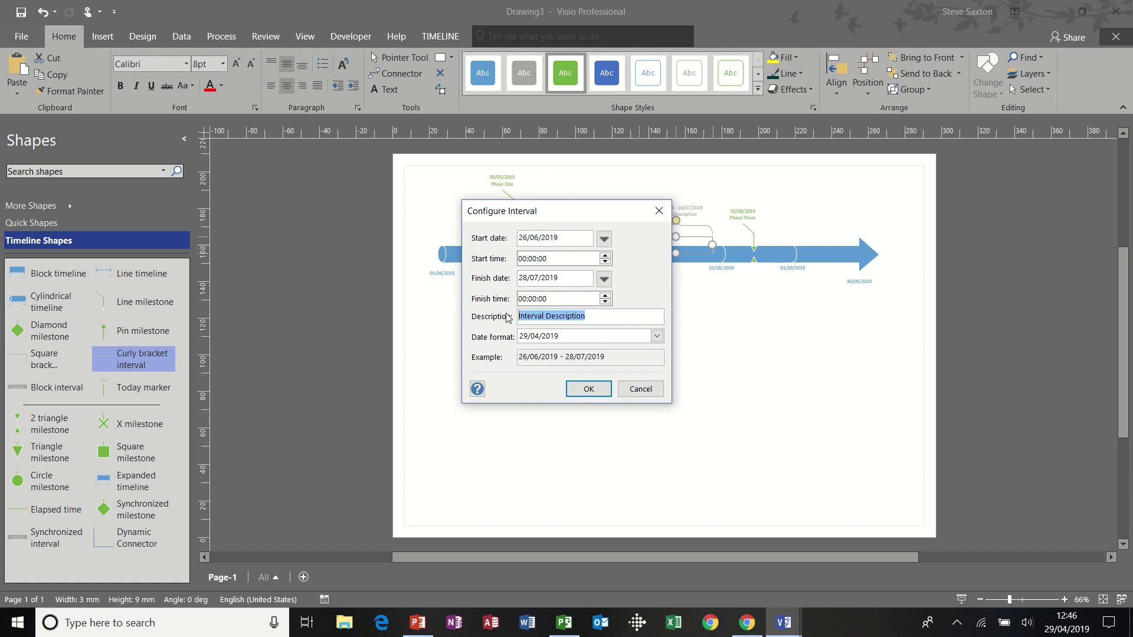
pyautogui.write('Part A')
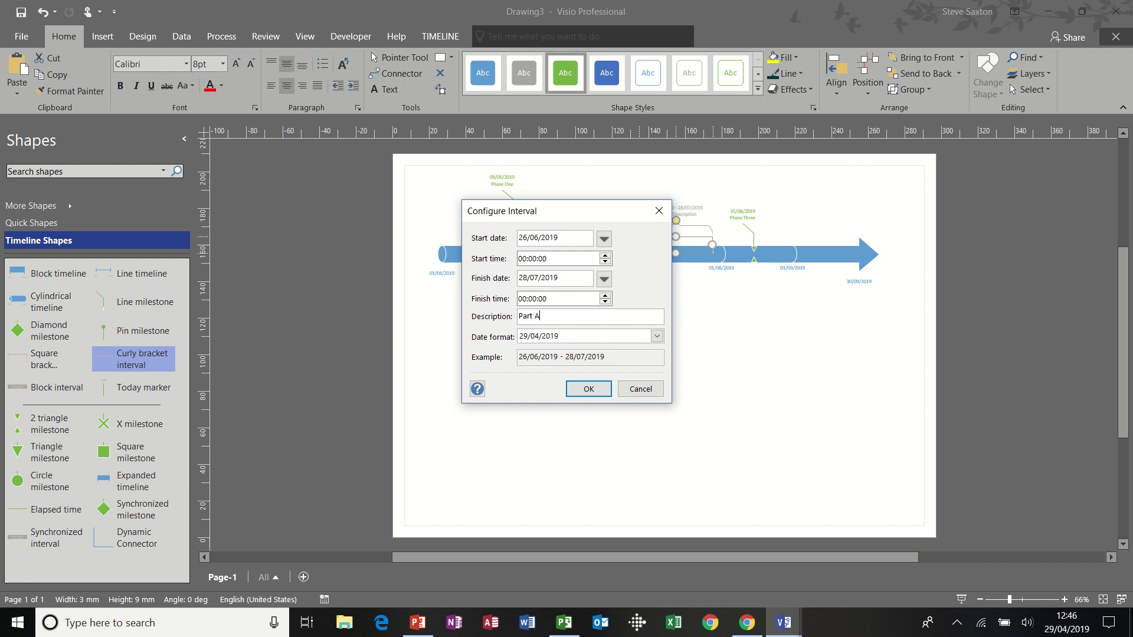
pyautogui.click(589, 389)
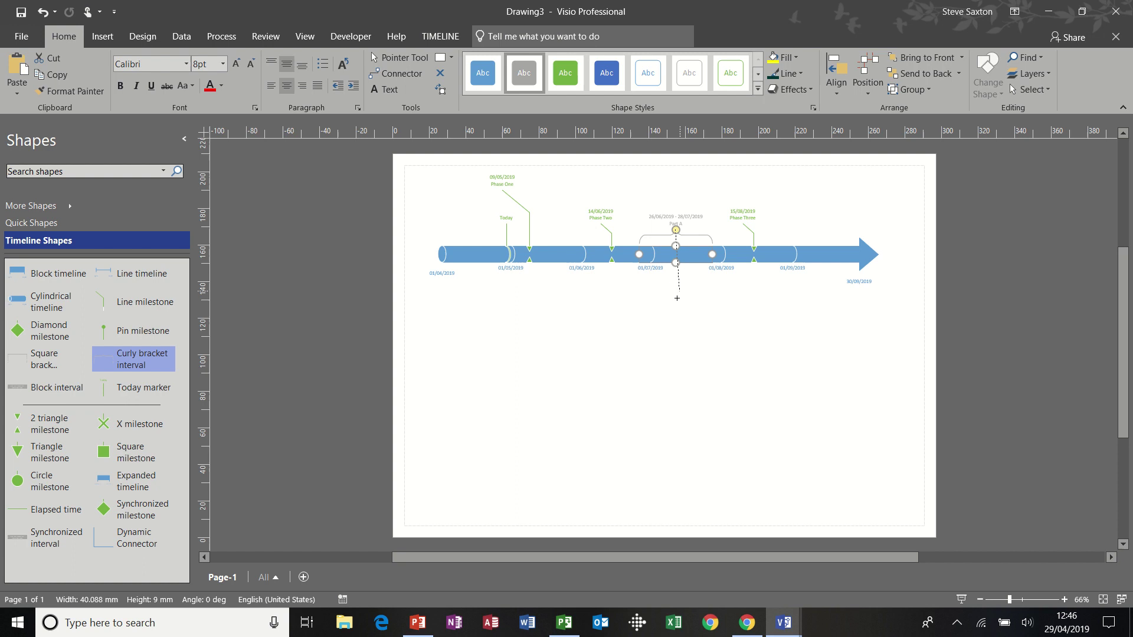
# Lower the Part A label, raise the Phase Two and Phase Three labels, and drop an Expanded timeline
pyautogui.moveTo(677, 298); pyautogui.dragTo(676, 309)
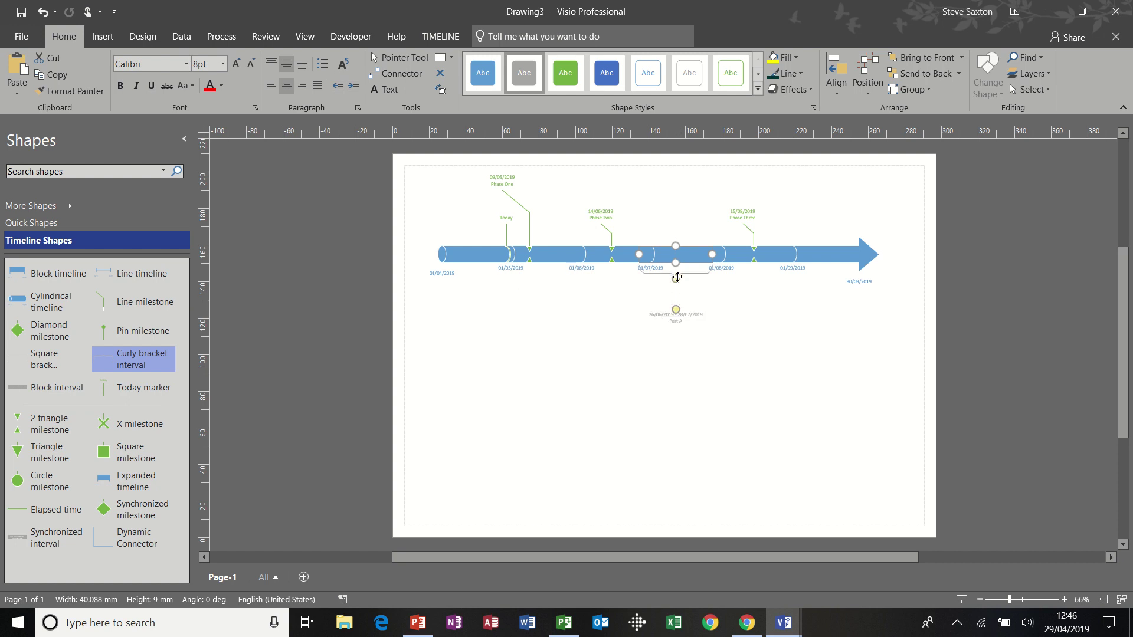
pyautogui.click(598, 221)
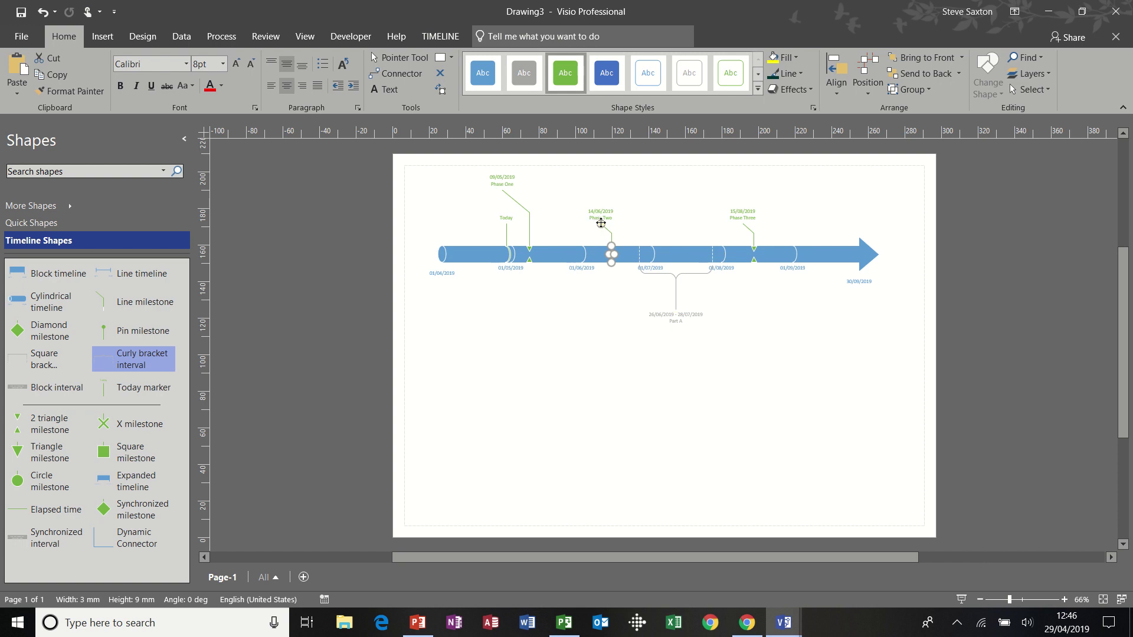
pyautogui.moveTo(630, 196); pyautogui.dragTo(641, 190)
pyautogui.click(748, 232)
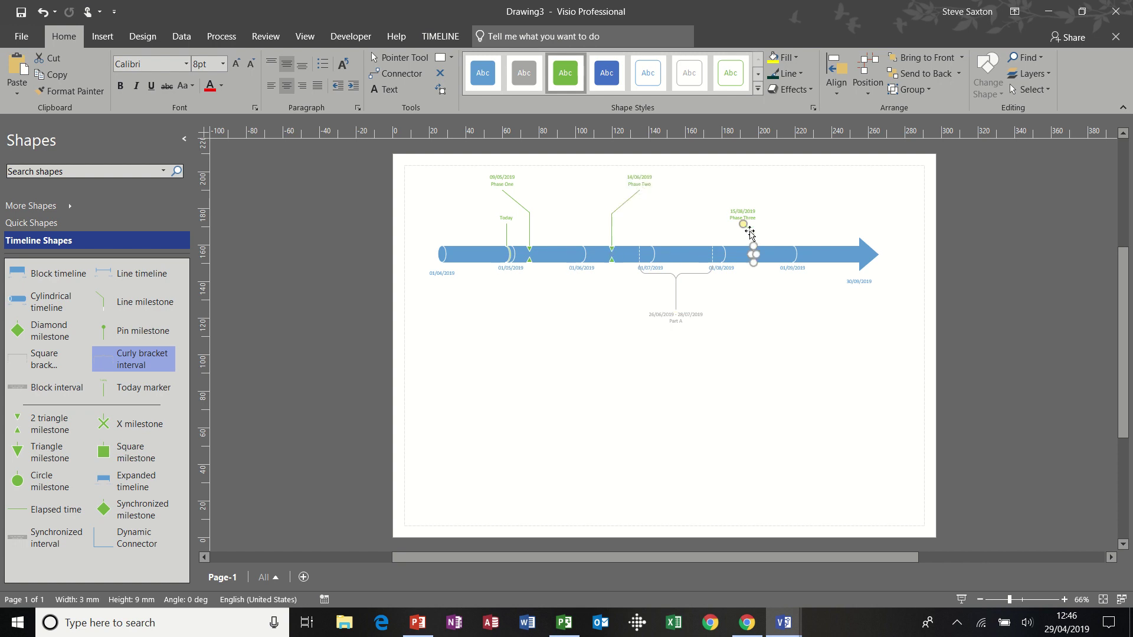
pyautogui.moveTo(749, 210); pyautogui.dragTo(768, 188)
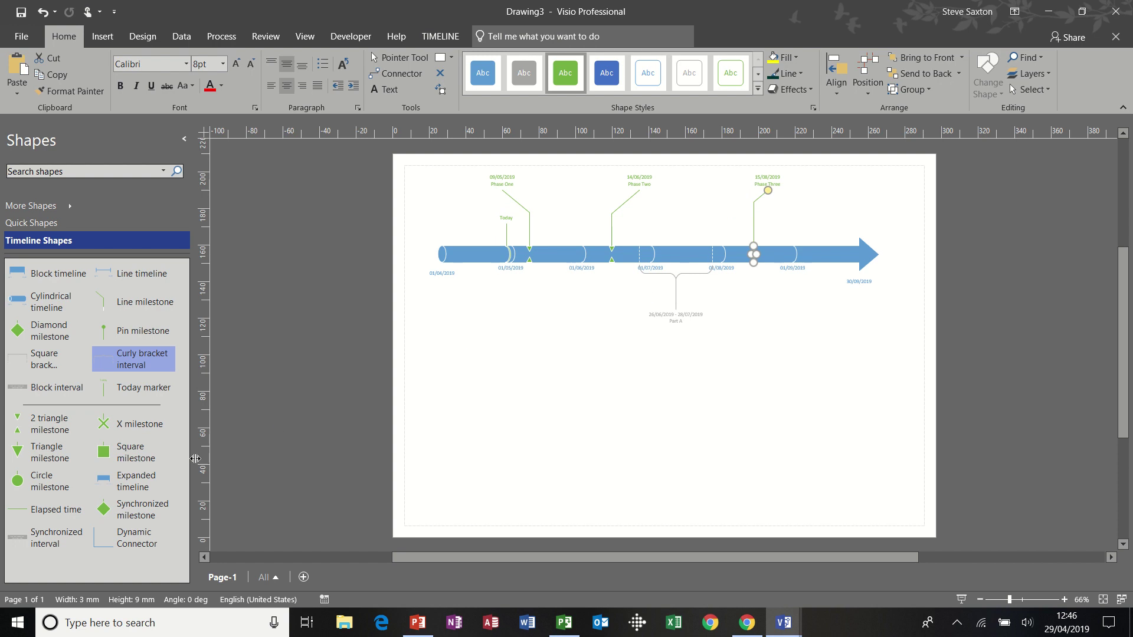
pyautogui.moveTo(111, 481); pyautogui.dragTo(619, 361)
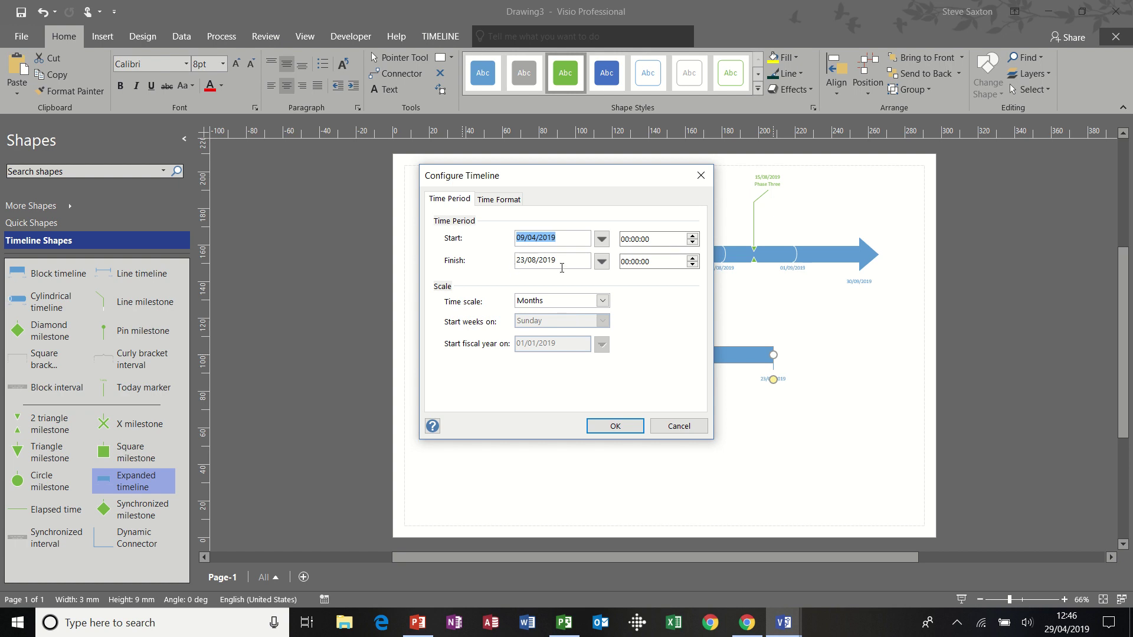
# Set the expanded timeline to run from 01/04/2019 to 30/04/2019
pyautogui.click(601, 262)
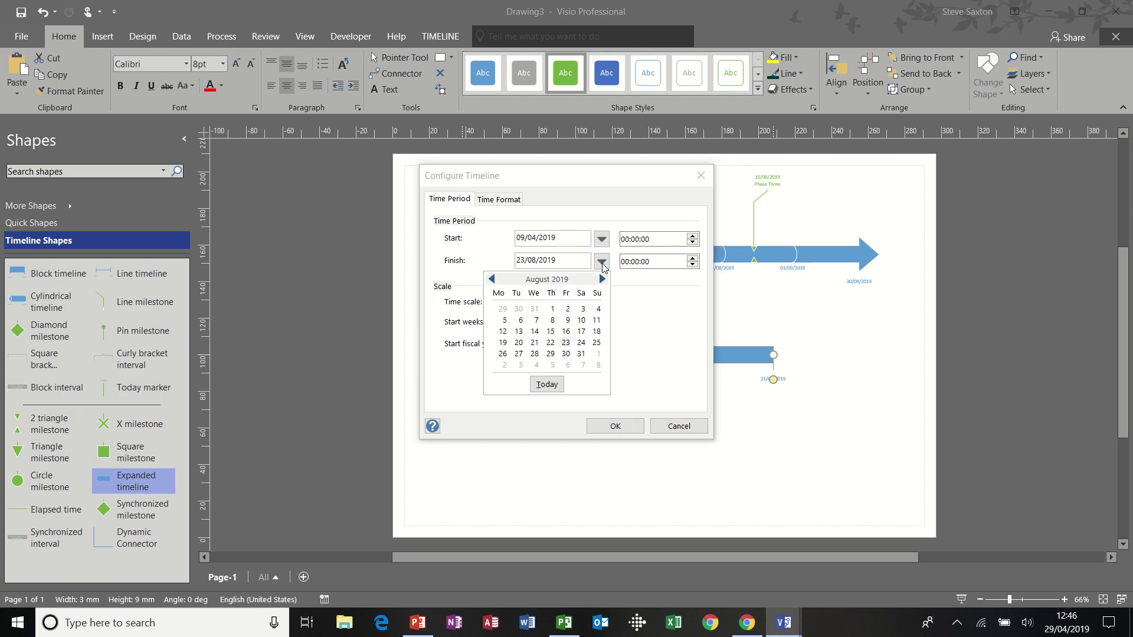
pyautogui.click(492, 279)
pyautogui.click(492, 280)
pyautogui.click(492, 279)
pyautogui.click(493, 279)
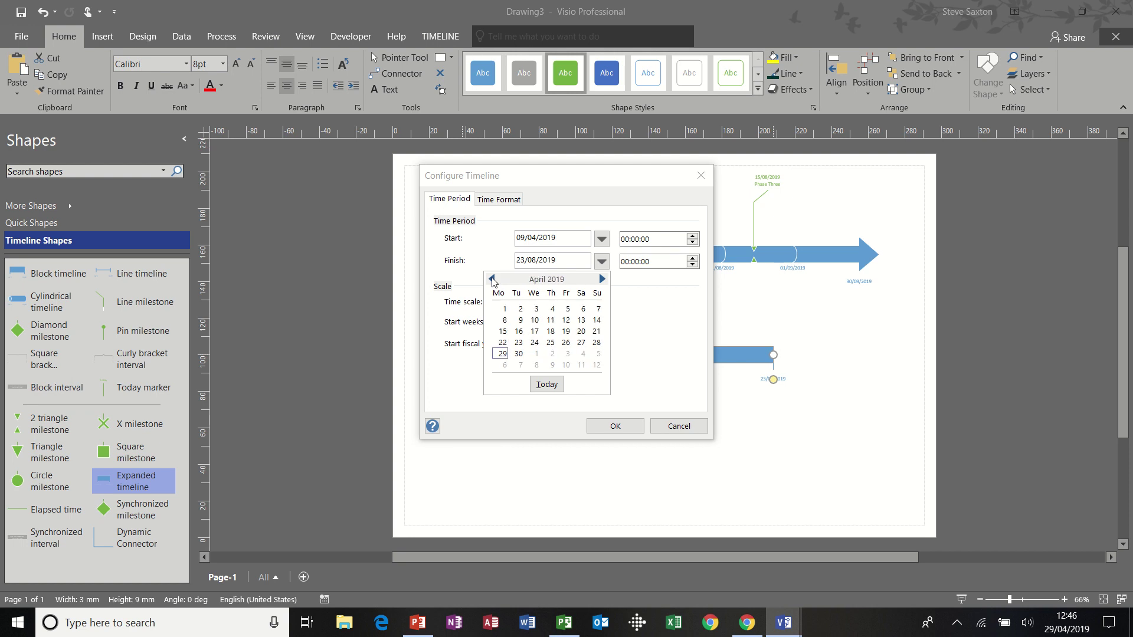
pyautogui.click(519, 354)
pyautogui.click(602, 240)
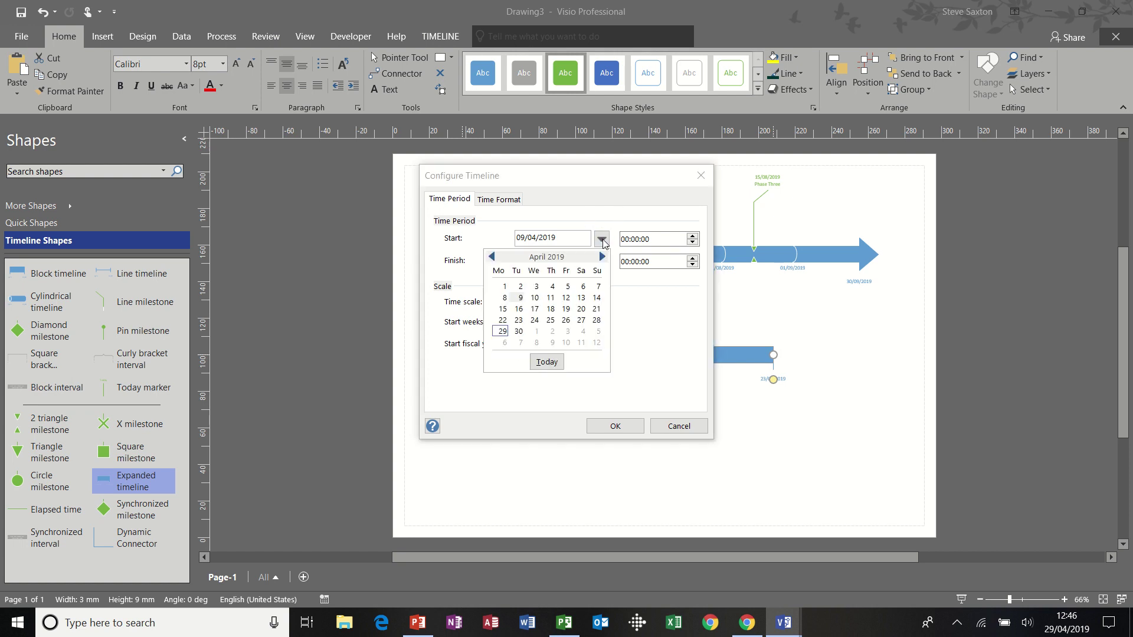
pyautogui.click(505, 286)
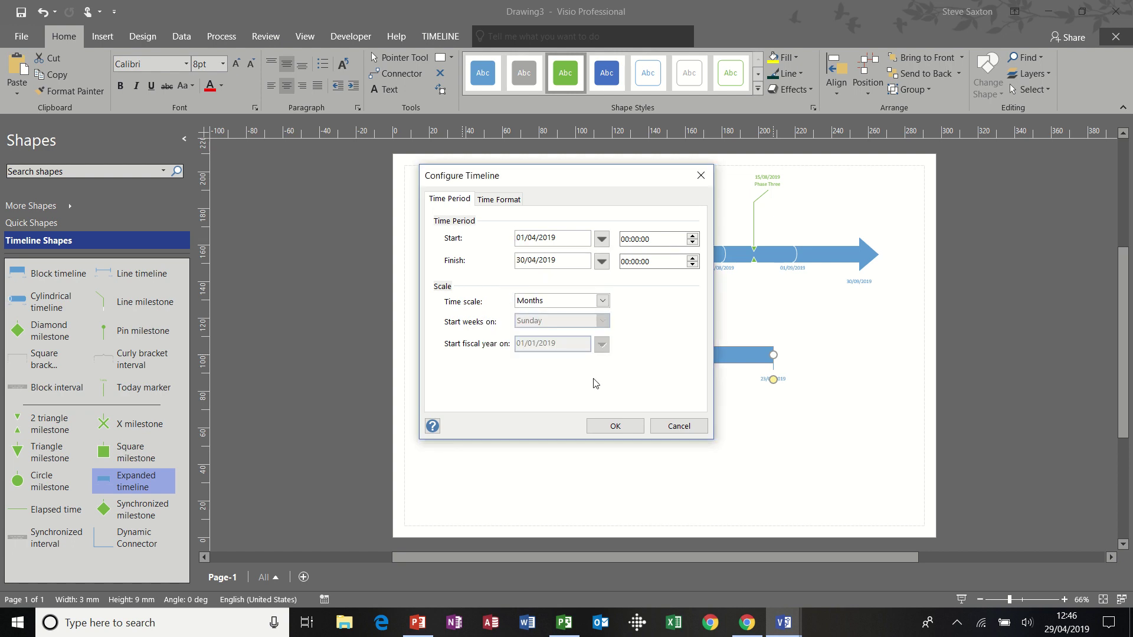
pyautogui.click(614, 426)
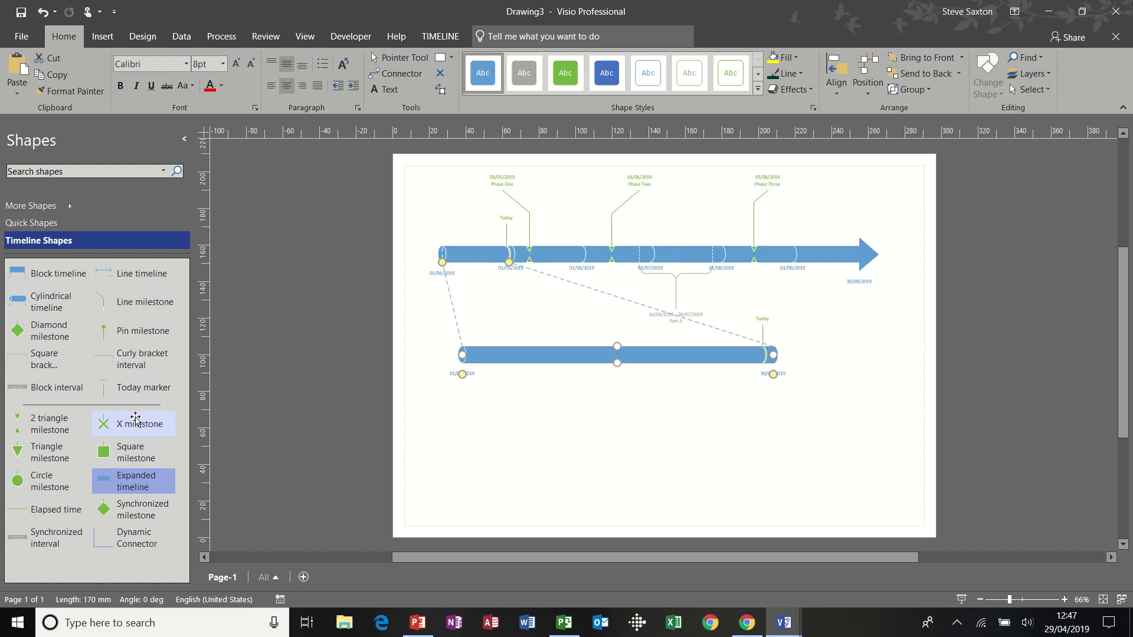
pyautogui.moveTo(47, 423); pyautogui.dragTo(543, 353)
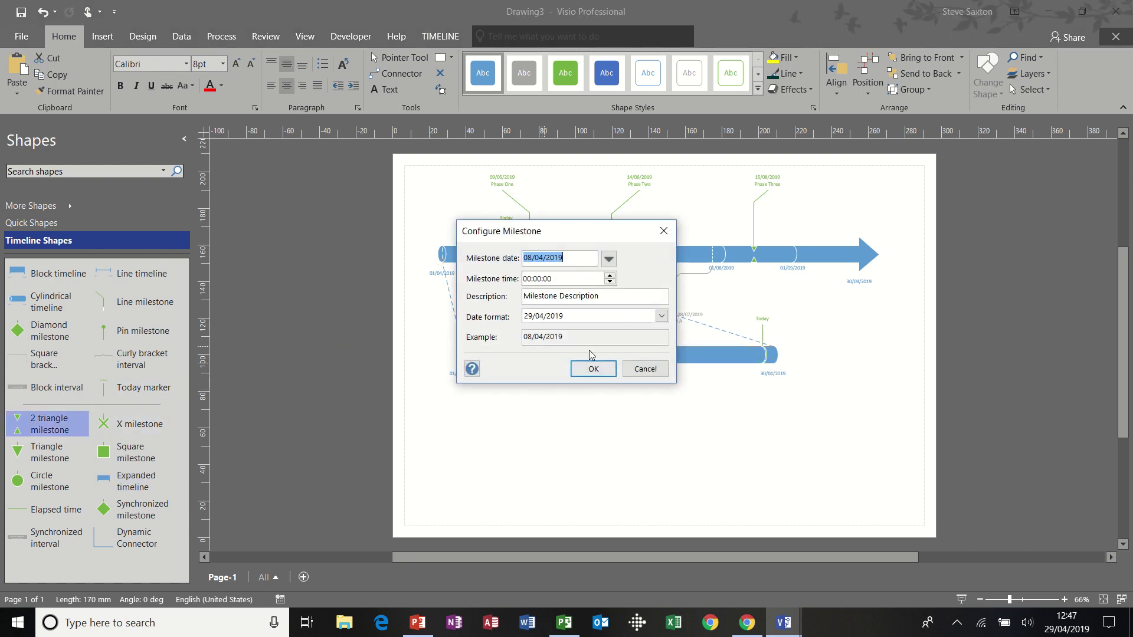
pyautogui.moveTo(612, 295); pyautogui.dragTo(524, 296)
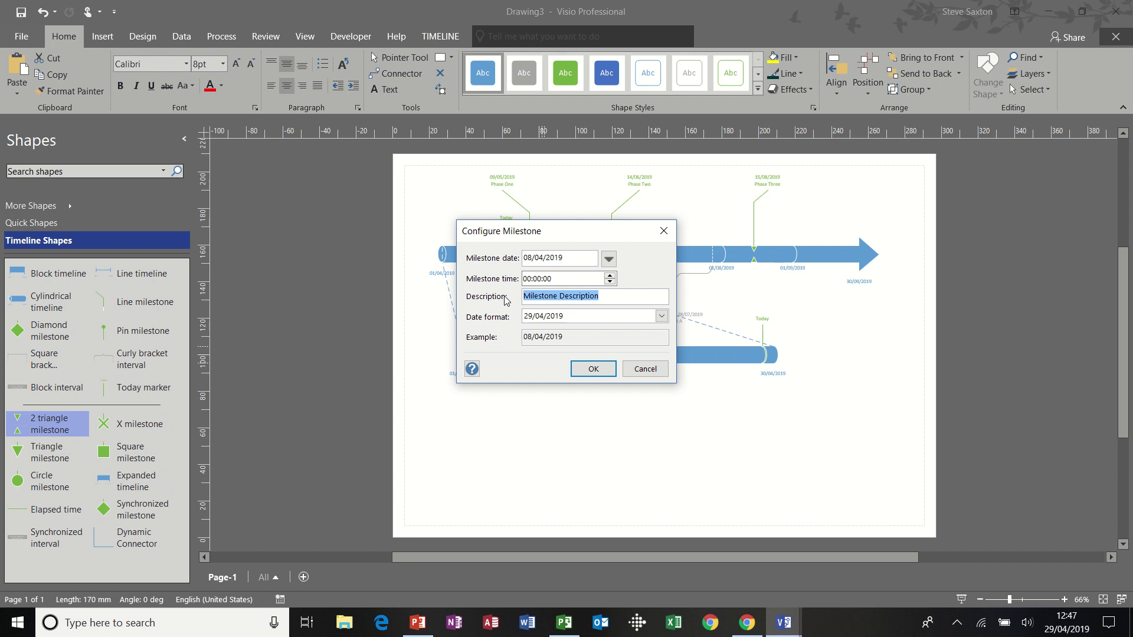
pyautogui.write('Test')
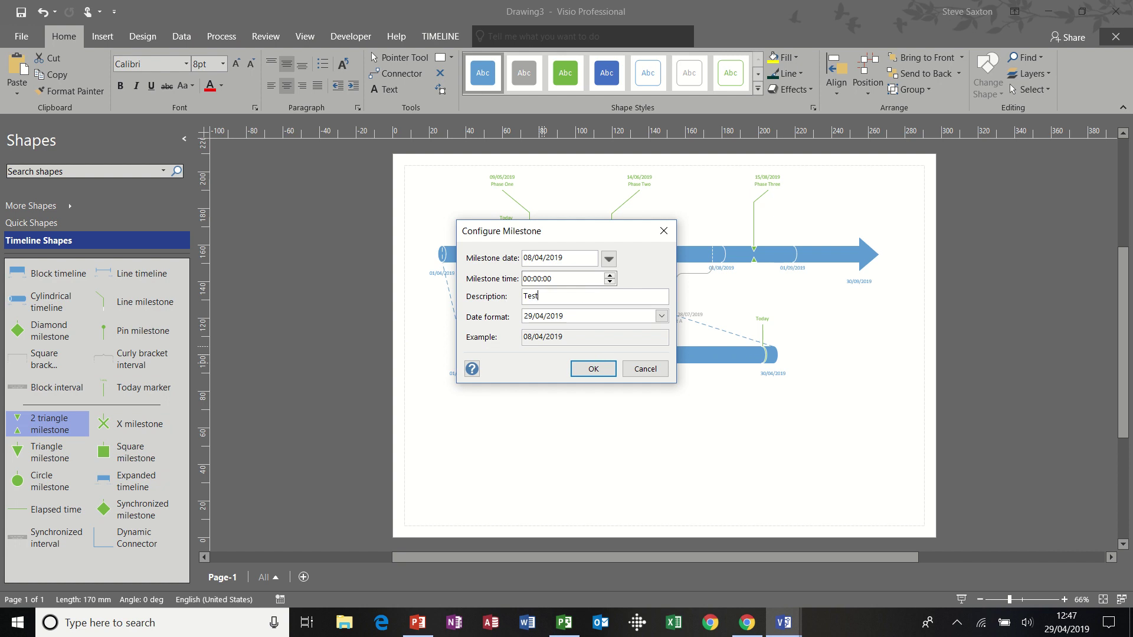
pyautogui.click(593, 369)
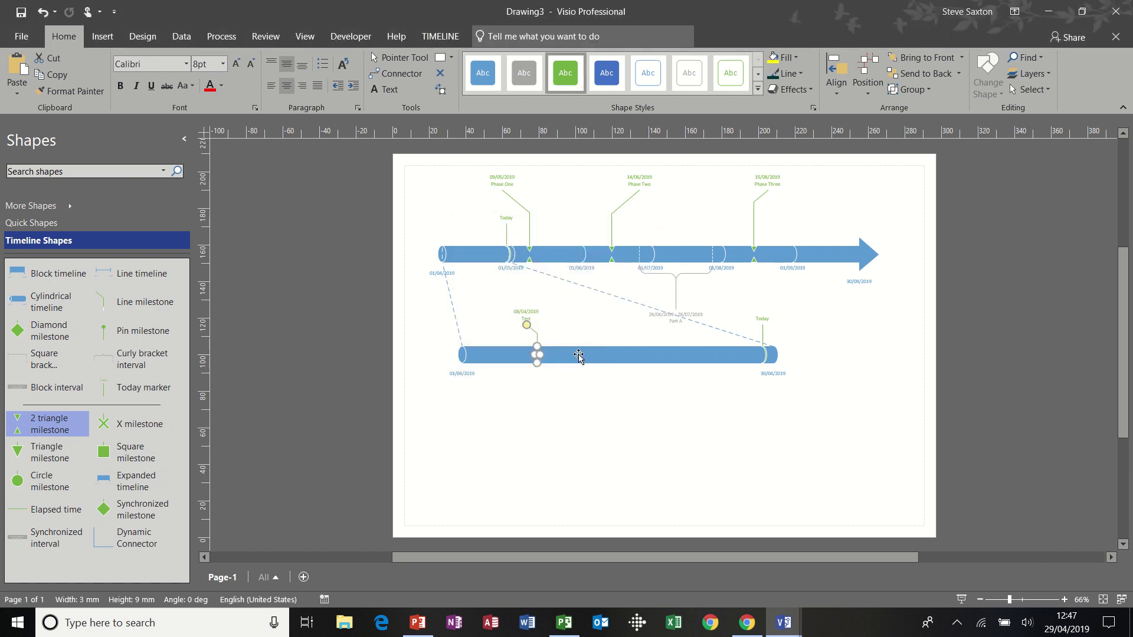
pyautogui.click(554, 391)
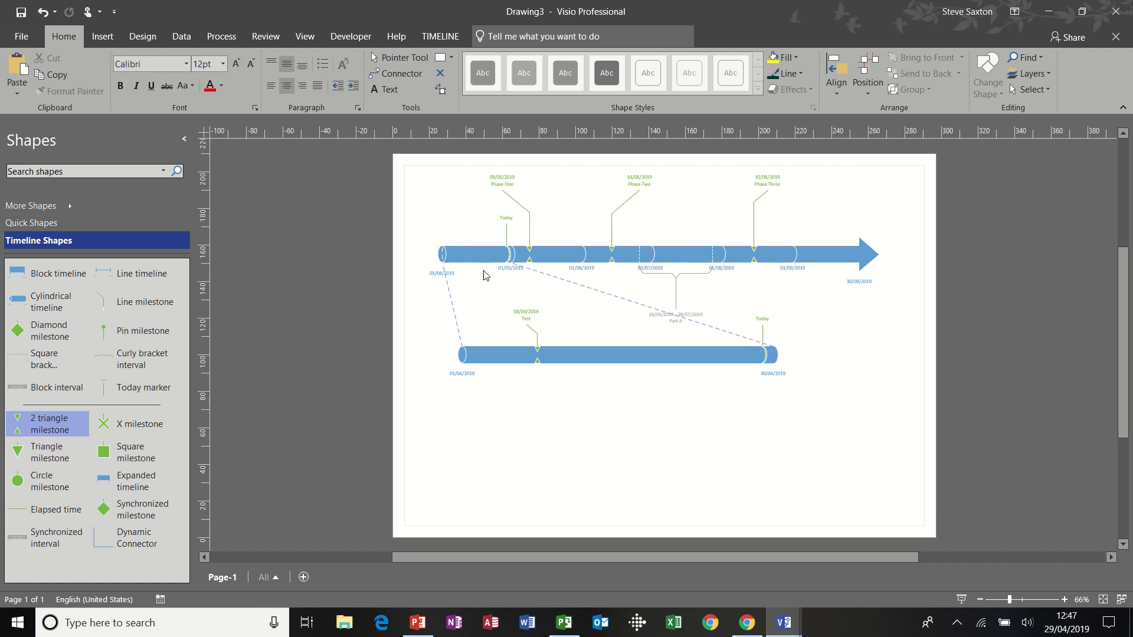
pyautogui.click(530, 324)
pyautogui.press('Delete')
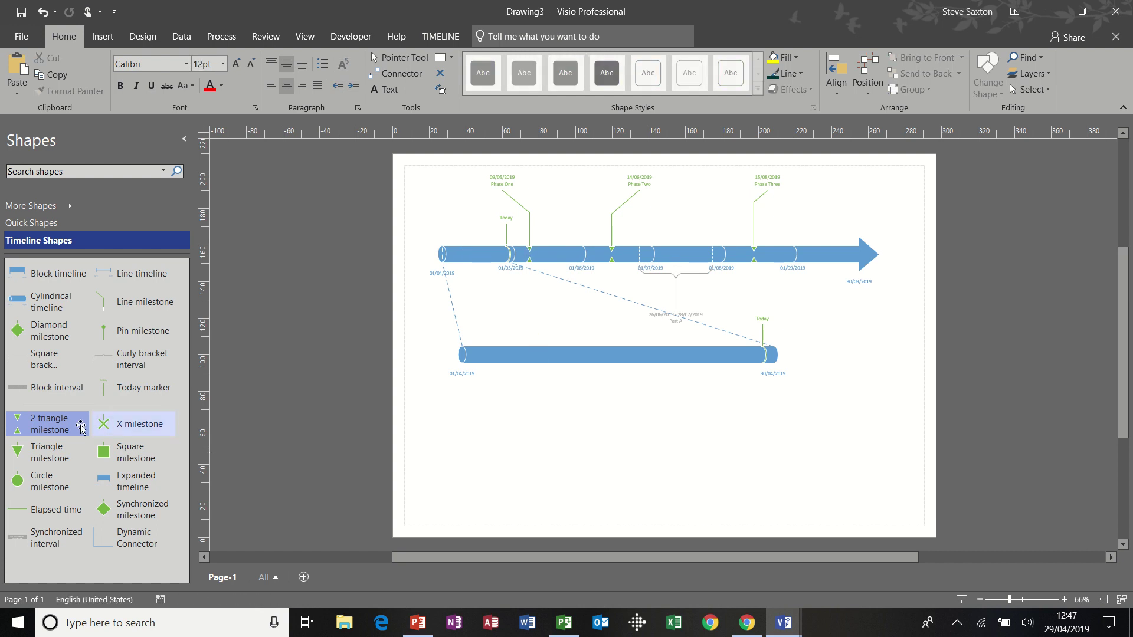
# Add a 2-triangle 'Test' milestone and slide it earlier to 13/04/2019 on the expanded timeline
pyautogui.moveTo(53, 424); pyautogui.dragTo(583, 264)
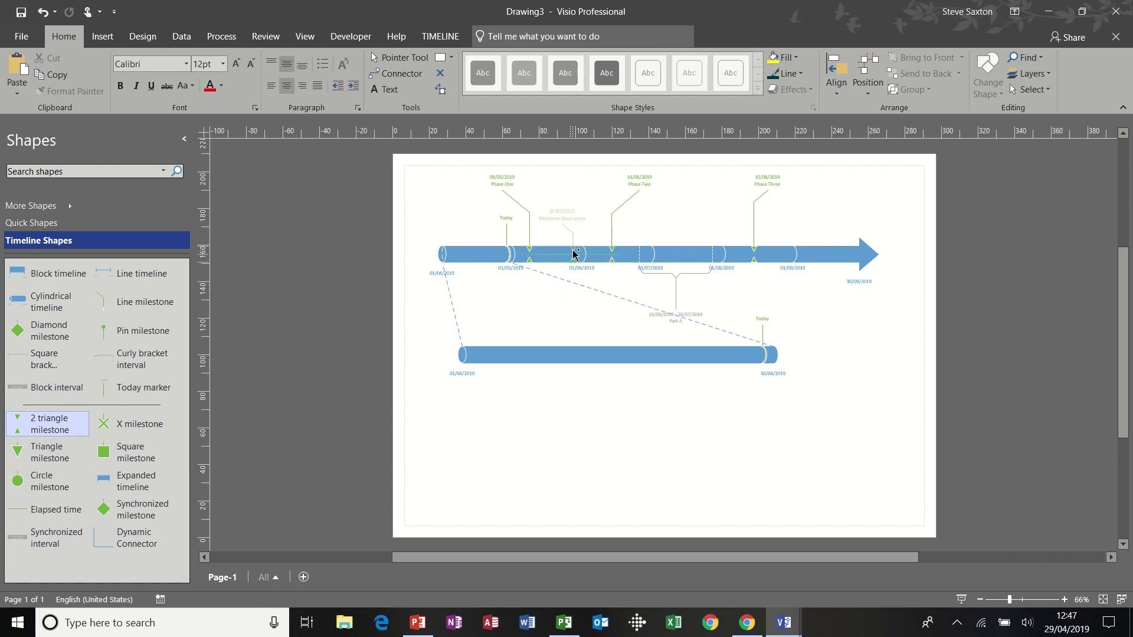
pyautogui.moveTo(575, 254); pyautogui.dragTo(483, 257)
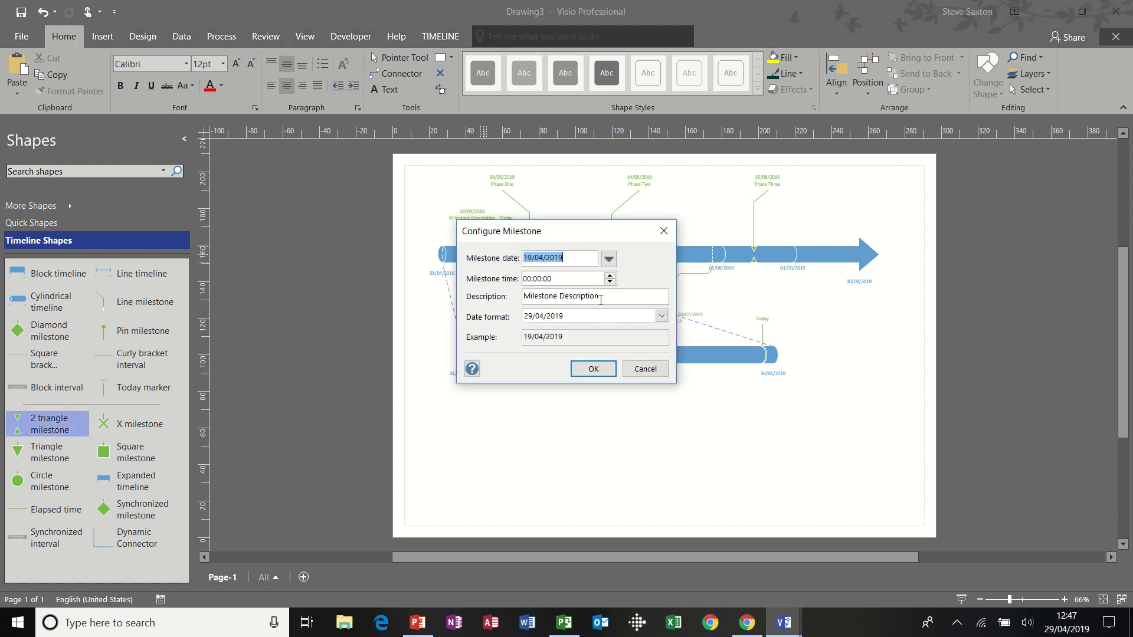
pyautogui.press('Tab')
pyautogui.press('Tab')
pyautogui.write('Tes')
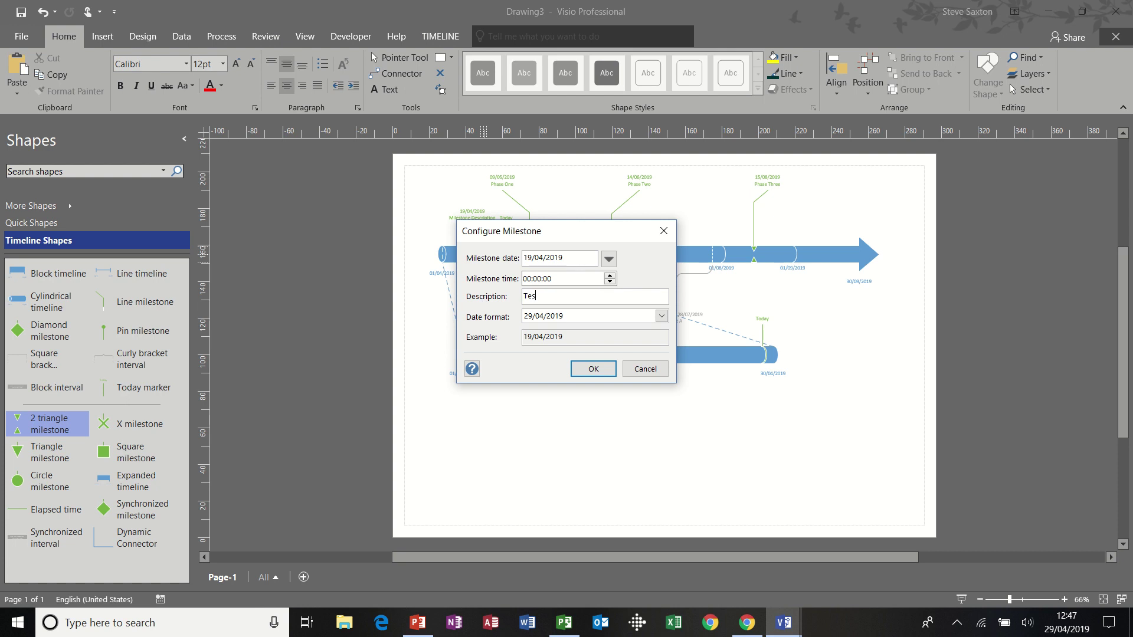
pyautogui.click(600, 371)
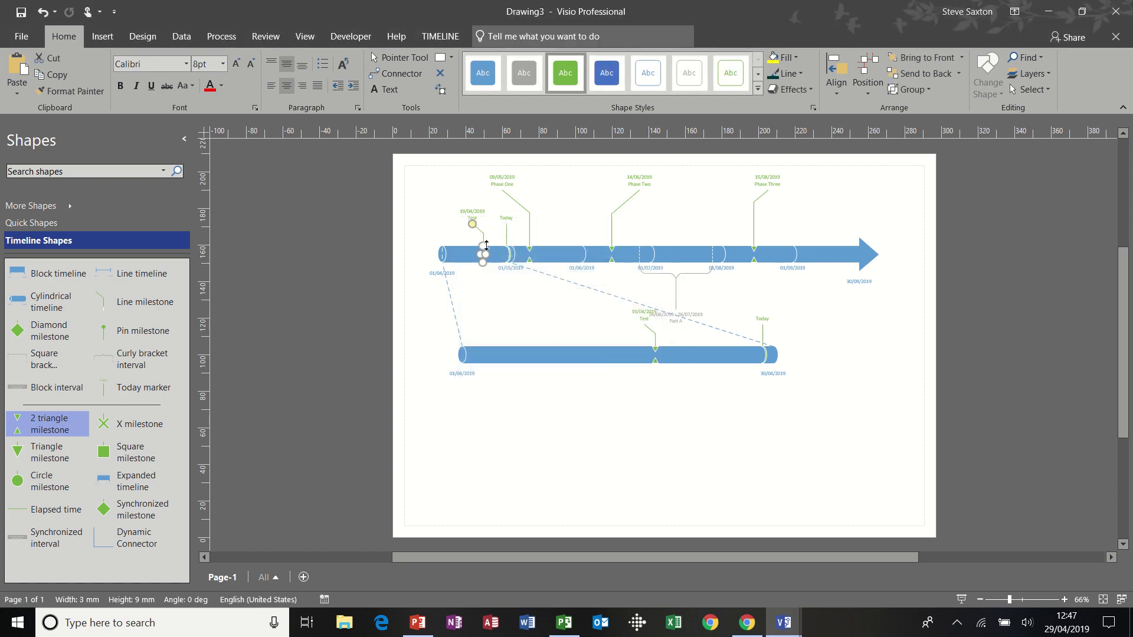
pyautogui.click(455, 231)
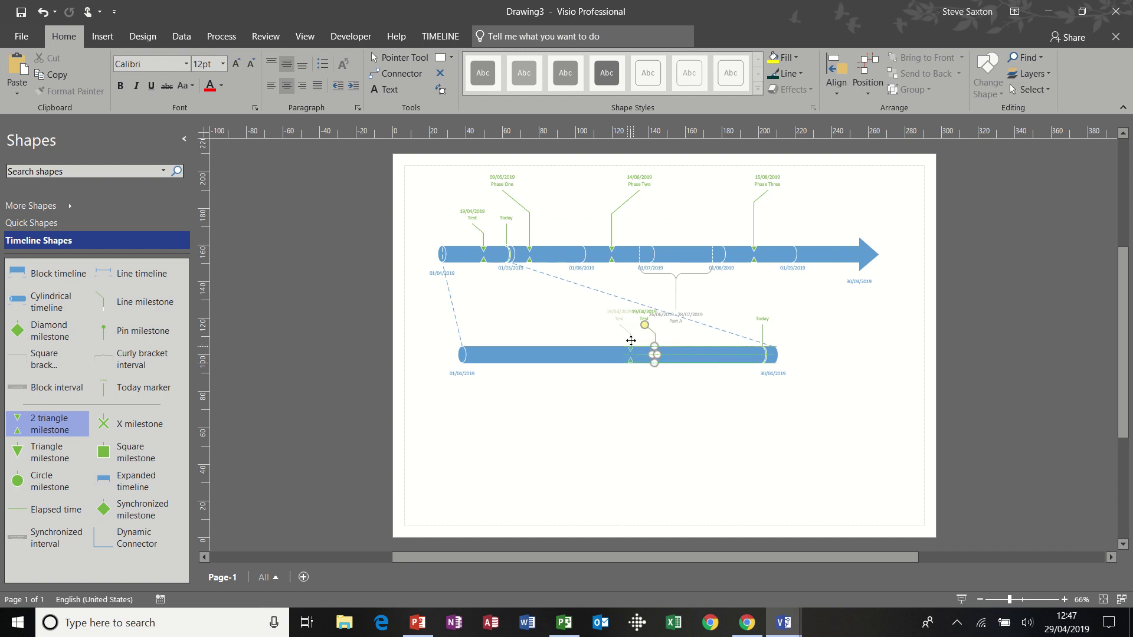
pyautogui.moveTo(652, 347); pyautogui.dragTo(590, 337)
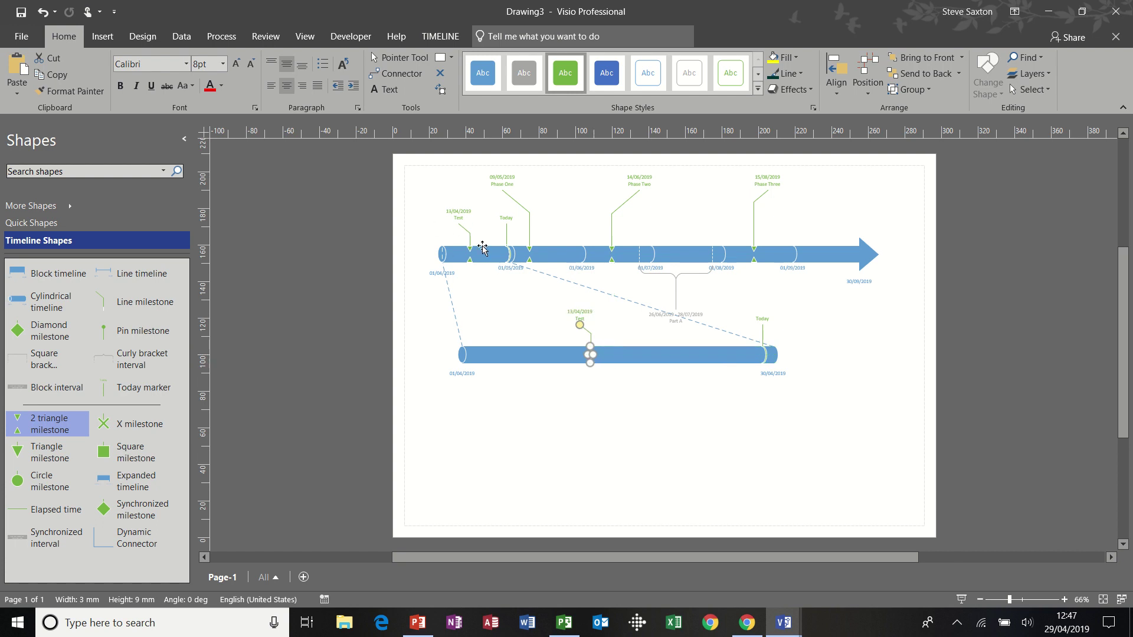
pyautogui.click(552, 408)
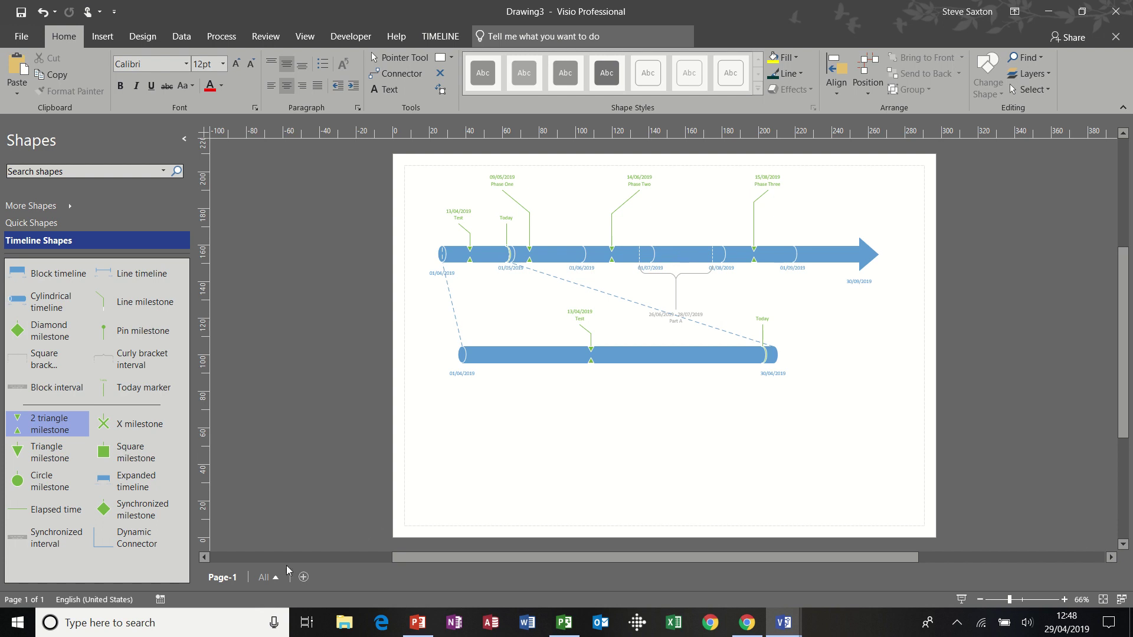
# Insert a blank Page-2 and show the TIMELINE ribbon commands
pyautogui.click(304, 577)
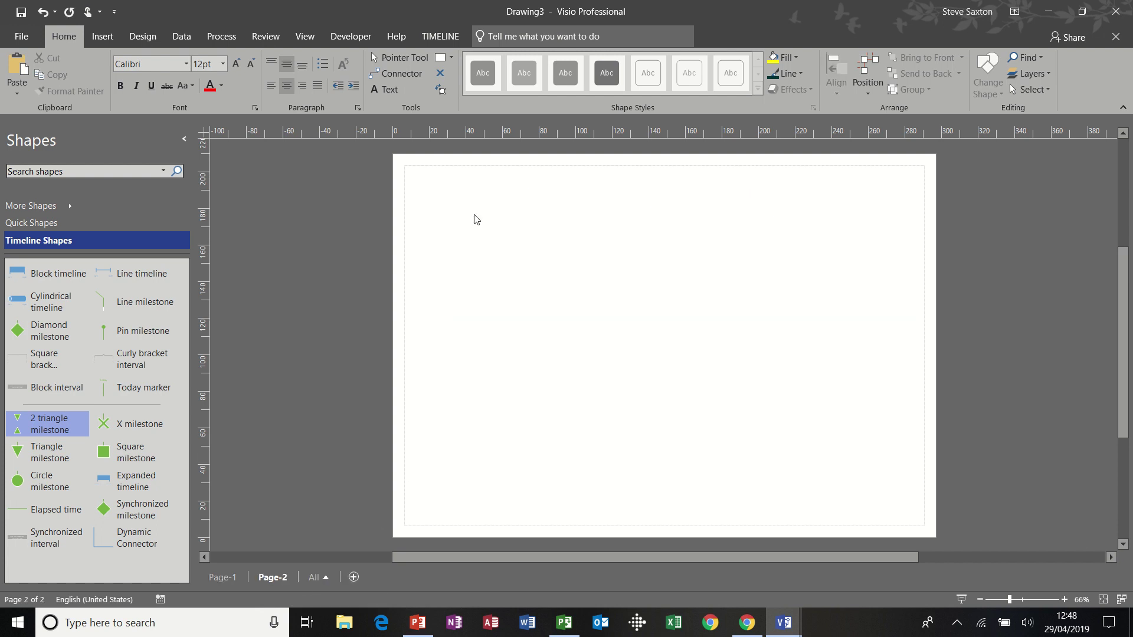
pyautogui.click(437, 36)
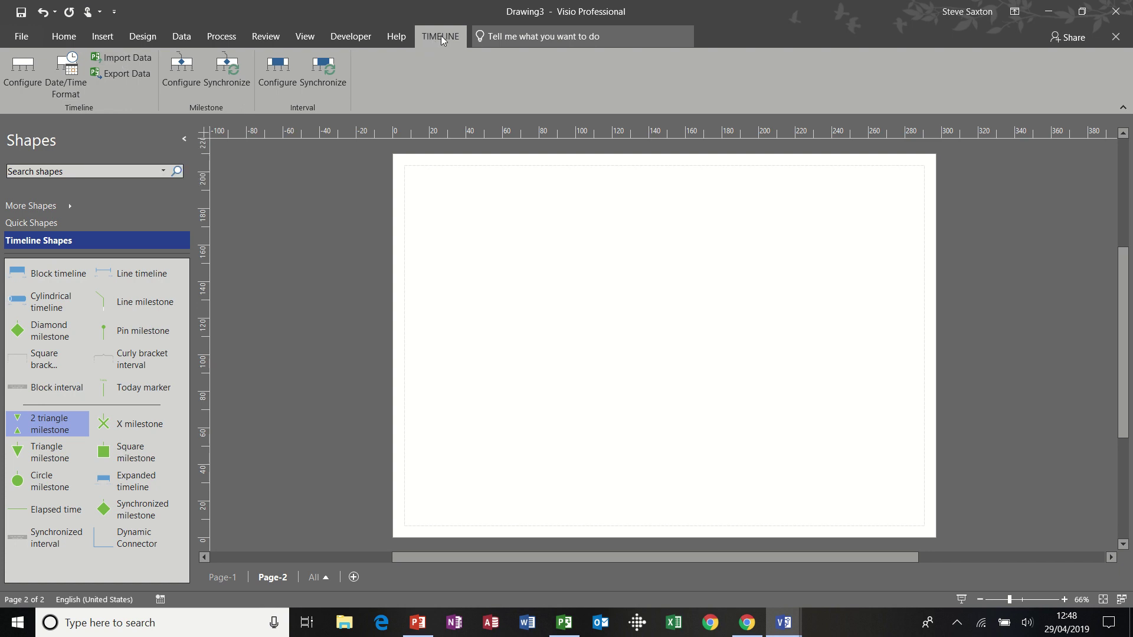
# Import Build a wooden house.mpp as a block-shape timeline, keeping All task types
pyautogui.click(113, 57)
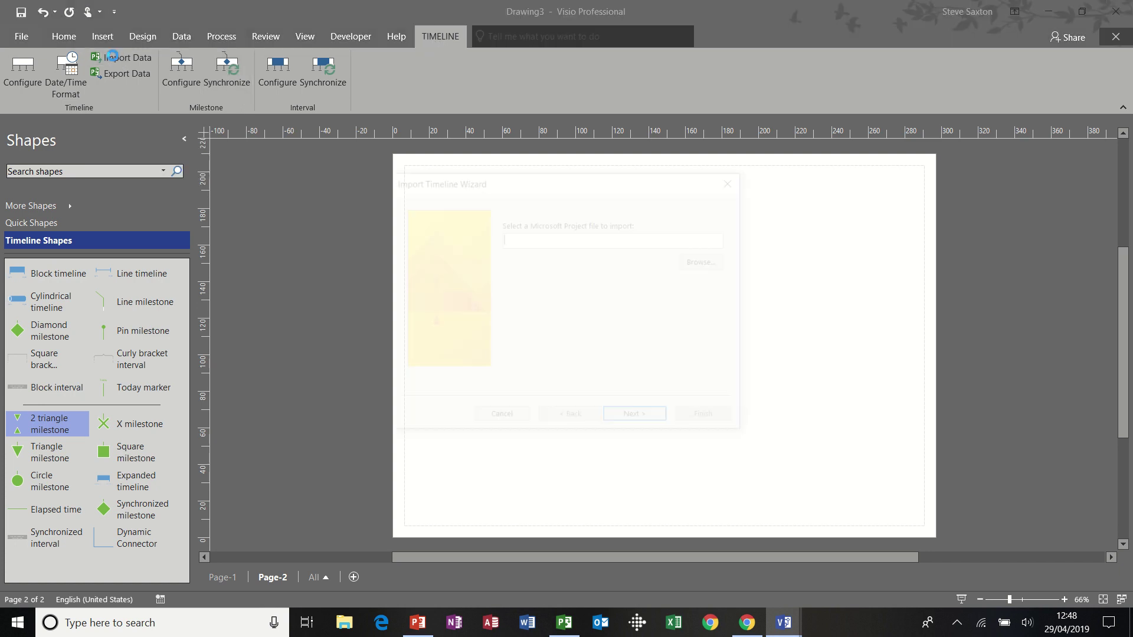
pyautogui.click(688, 262)
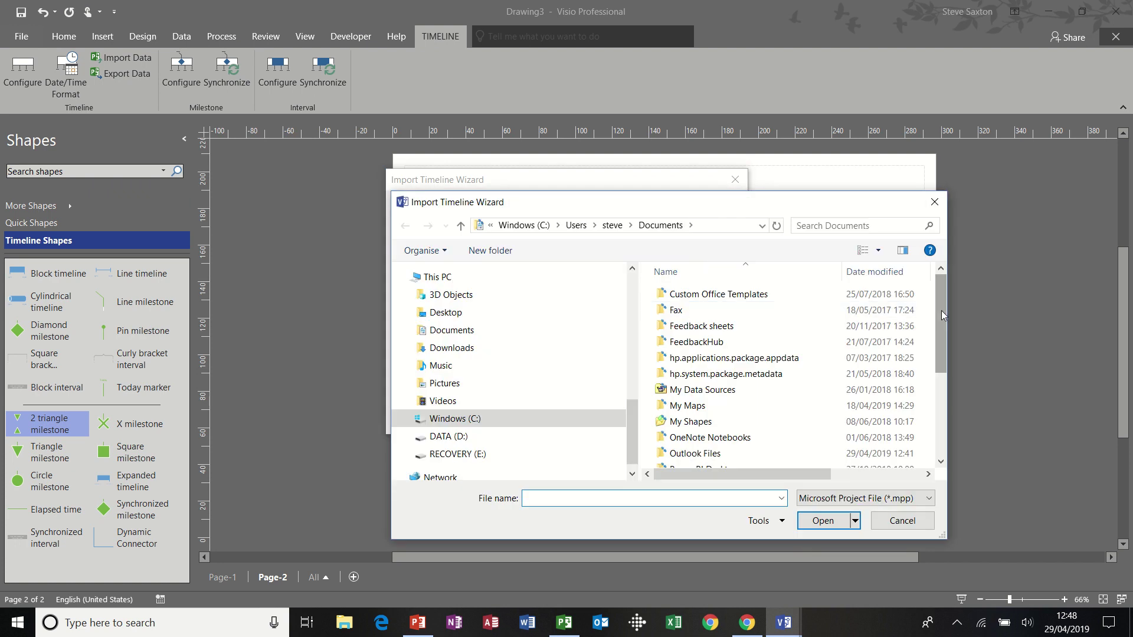
pyautogui.moveTo(940, 310); pyautogui.dragTo(944, 419)
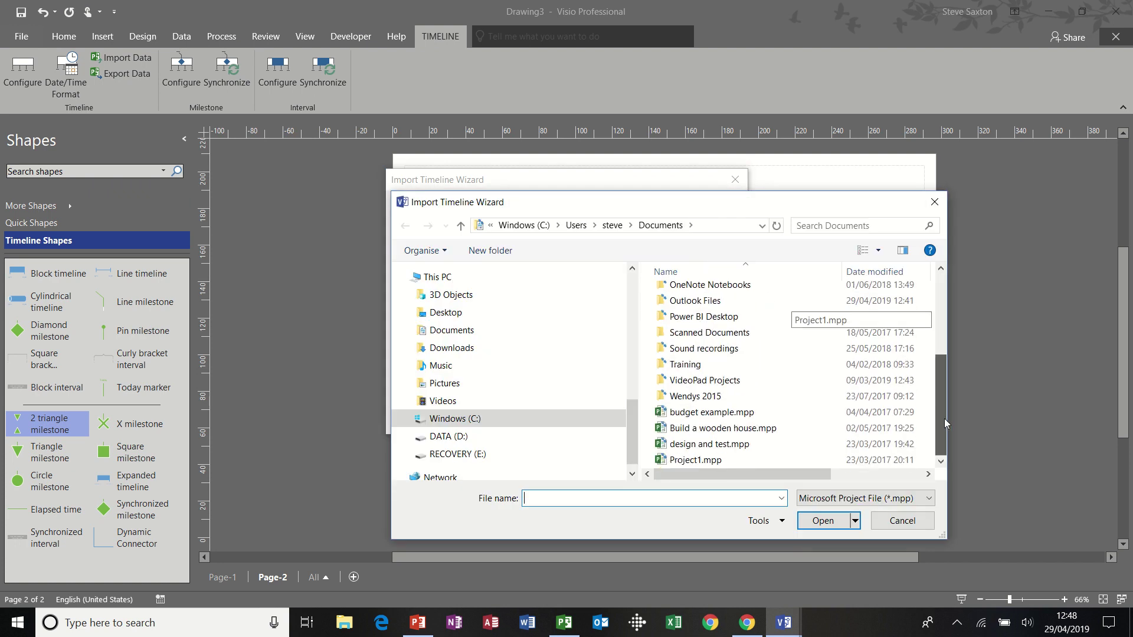
pyautogui.doubleClick(734, 433)
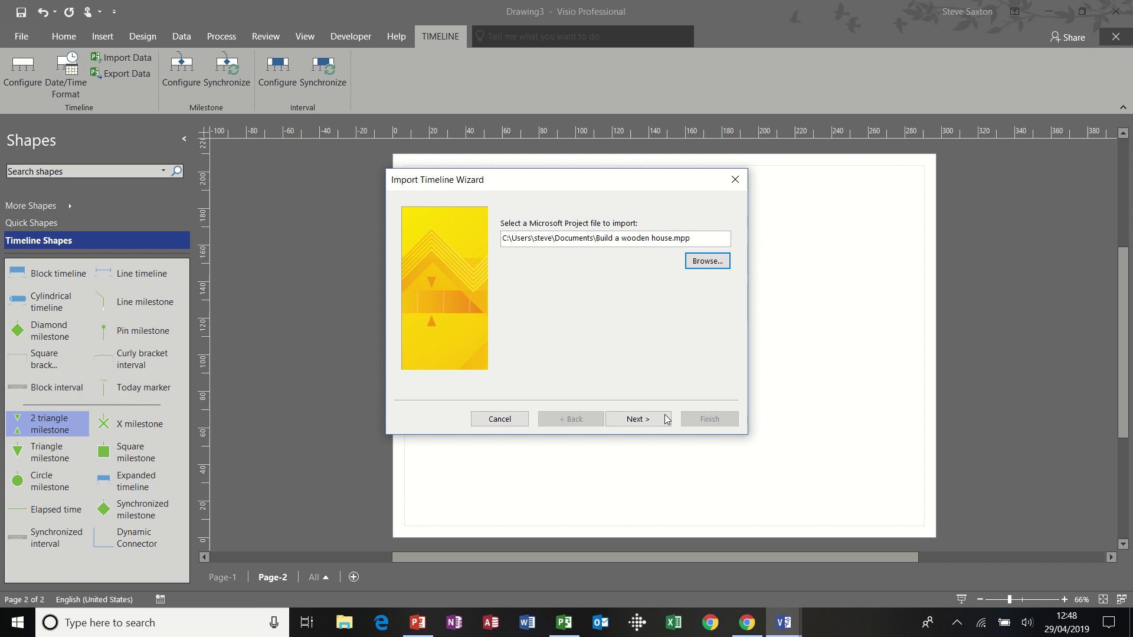
pyautogui.click(638, 420)
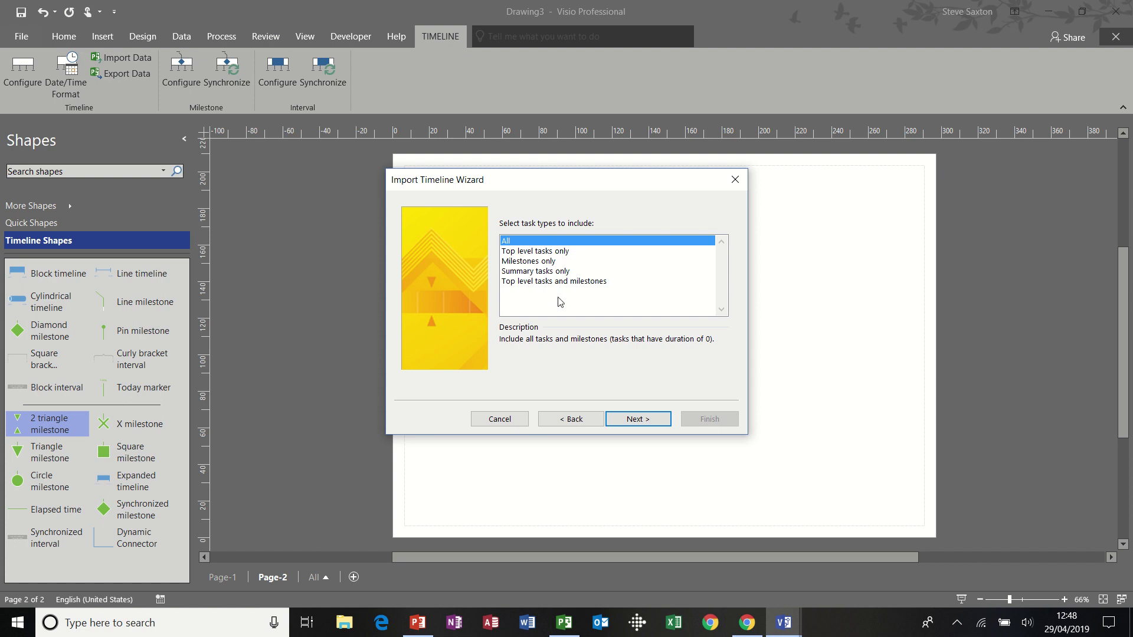
pyautogui.click(641, 420)
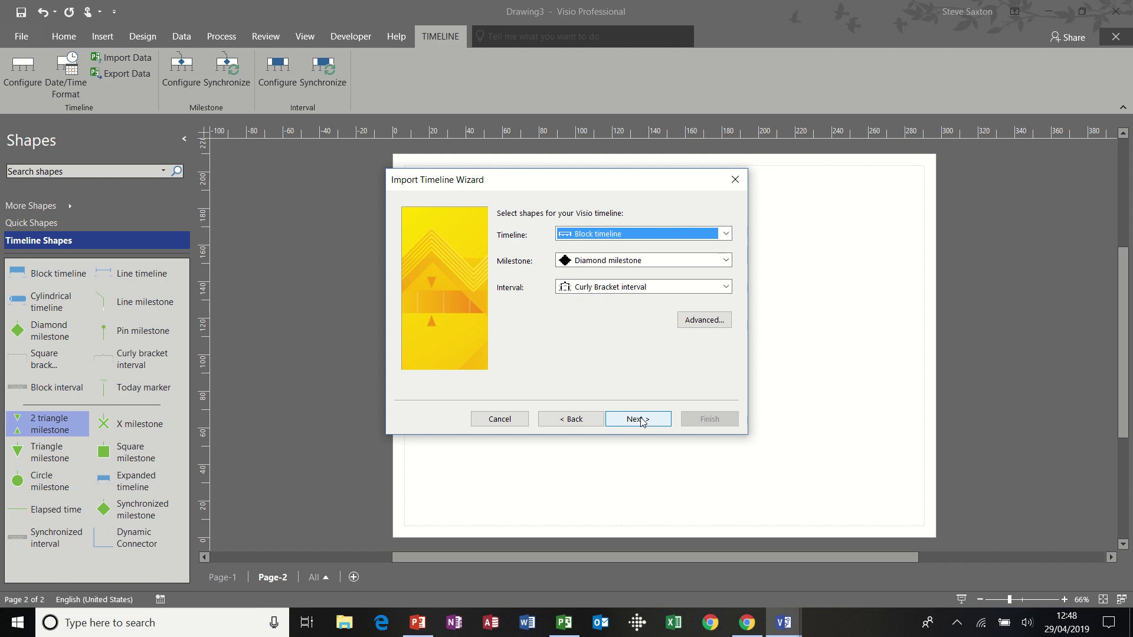
pyautogui.click(642, 420)
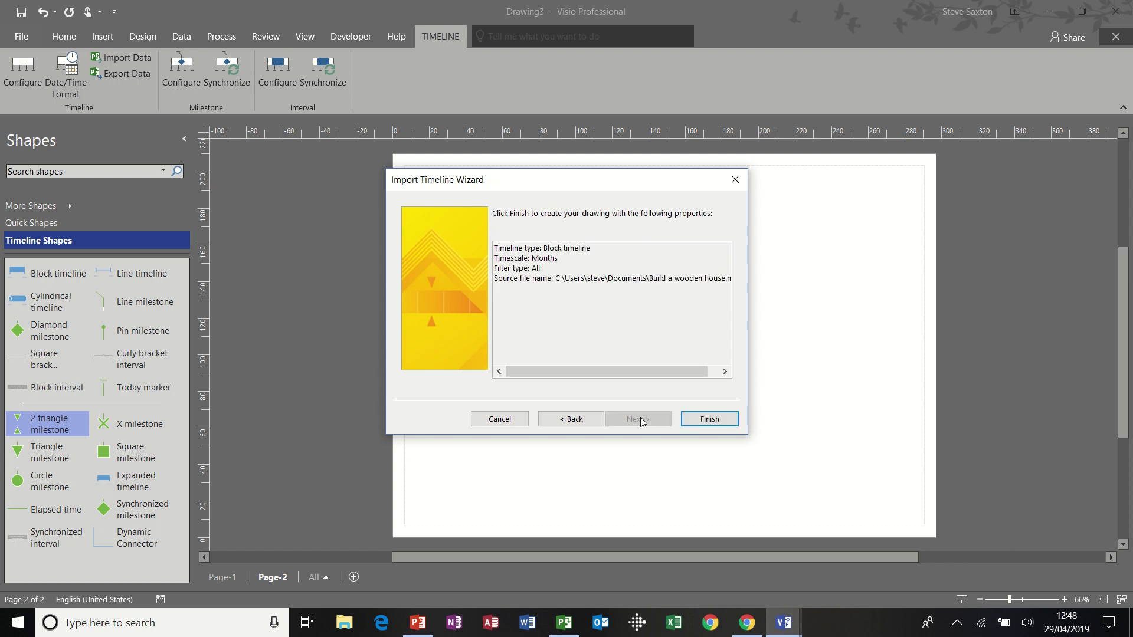
pyautogui.click(705, 417)
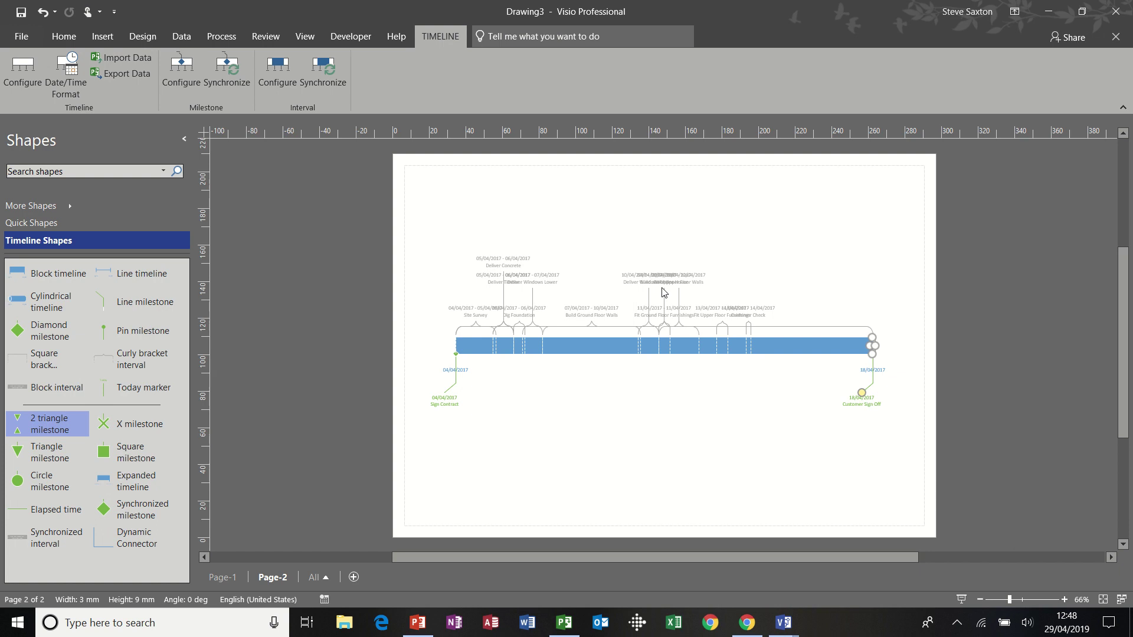
# Put the project summary below the bar and raise the Upper Floor Walls, Windows Upper and Ground Furnishings labels
pyautogui.click(664, 296)
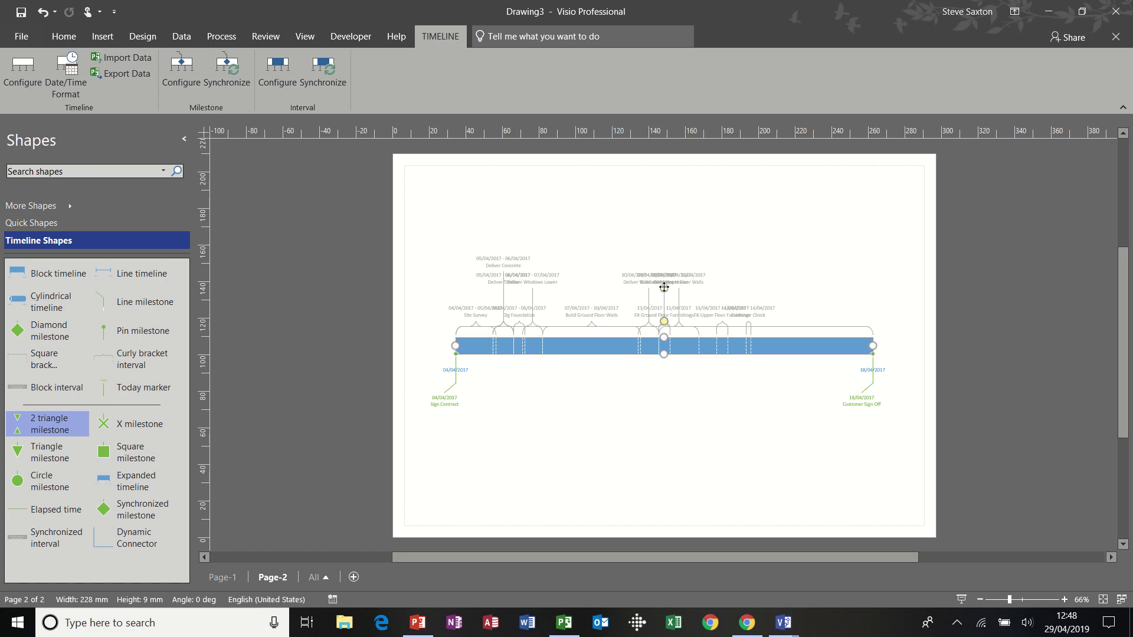
pyautogui.moveTo(661, 373); pyautogui.dragTo(665, 397)
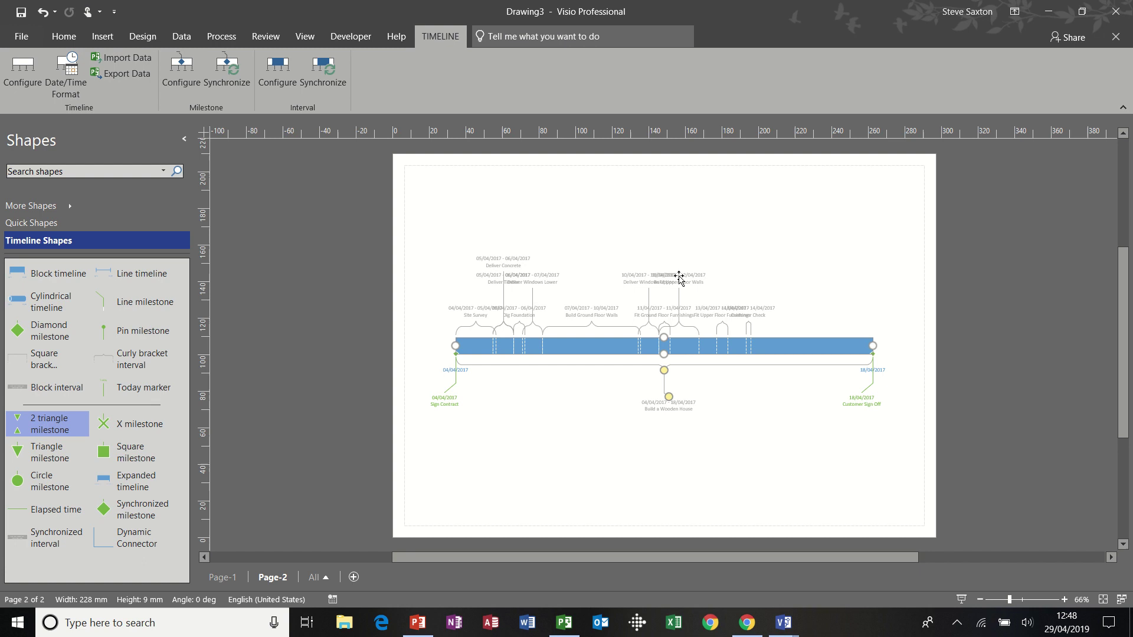
pyautogui.click(678, 295)
pyautogui.moveTo(679, 288); pyautogui.dragTo(745, 209)
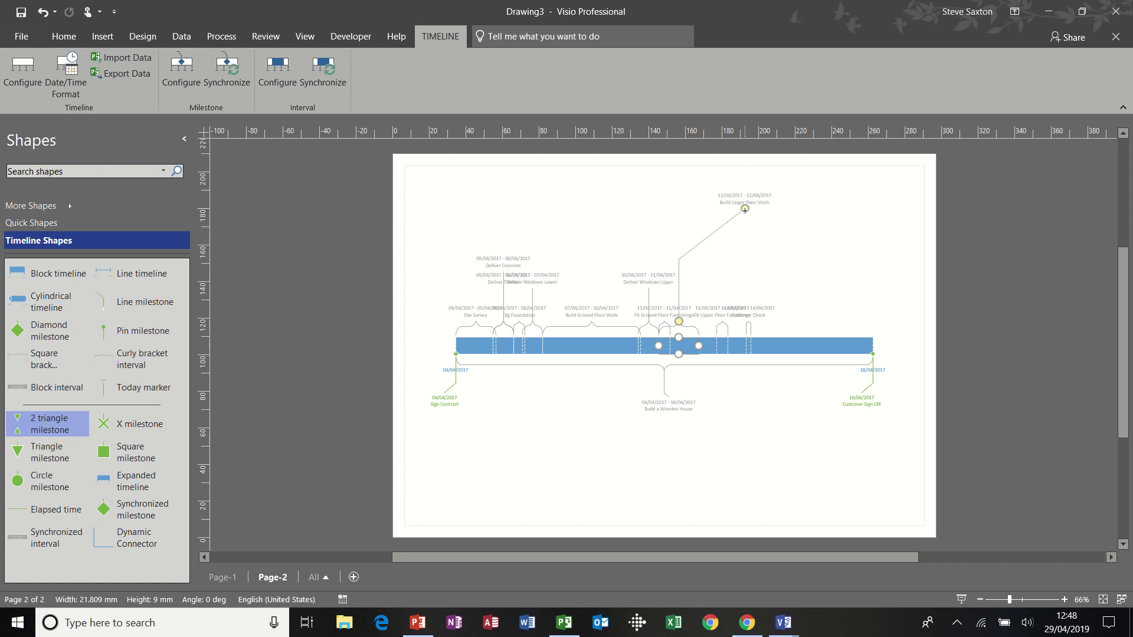
pyautogui.click(648, 298)
pyautogui.moveTo(648, 289); pyautogui.dragTo(599, 236)
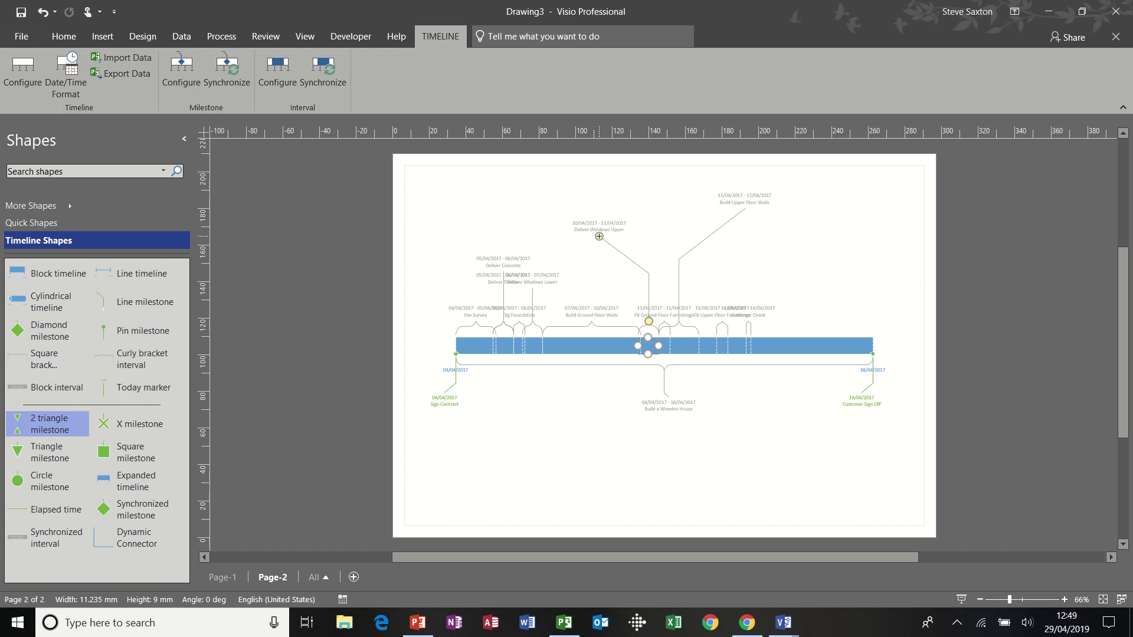
pyautogui.click(664, 322)
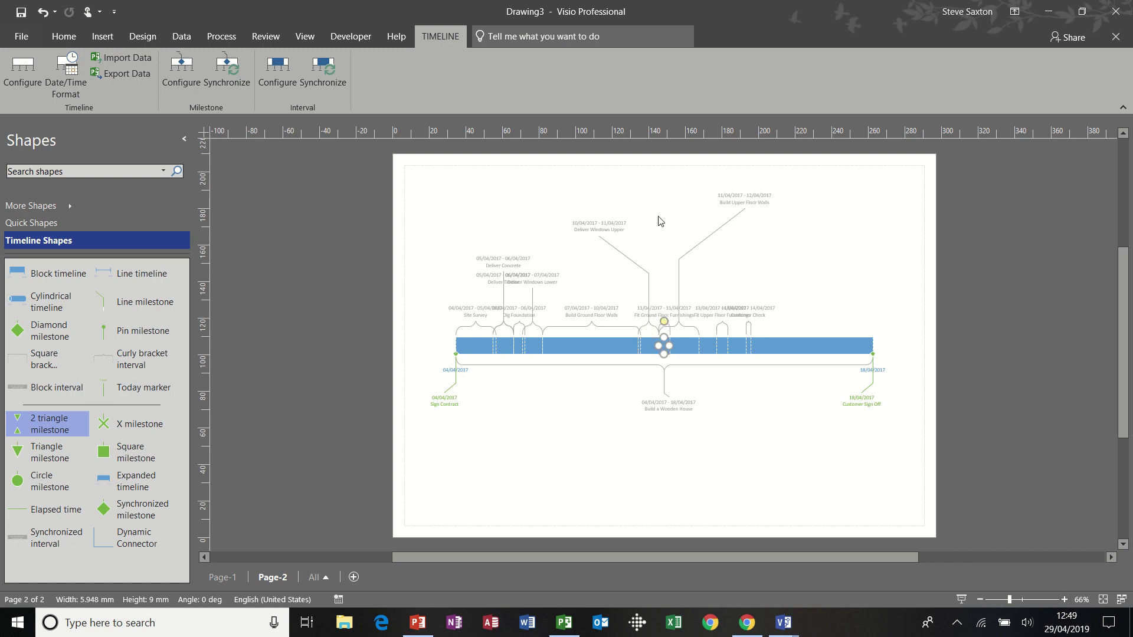
pyautogui.moveTo(663, 283); pyautogui.dragTo(664, 323)
pyautogui.moveTo(666, 252); pyautogui.dragTo(664, 250)
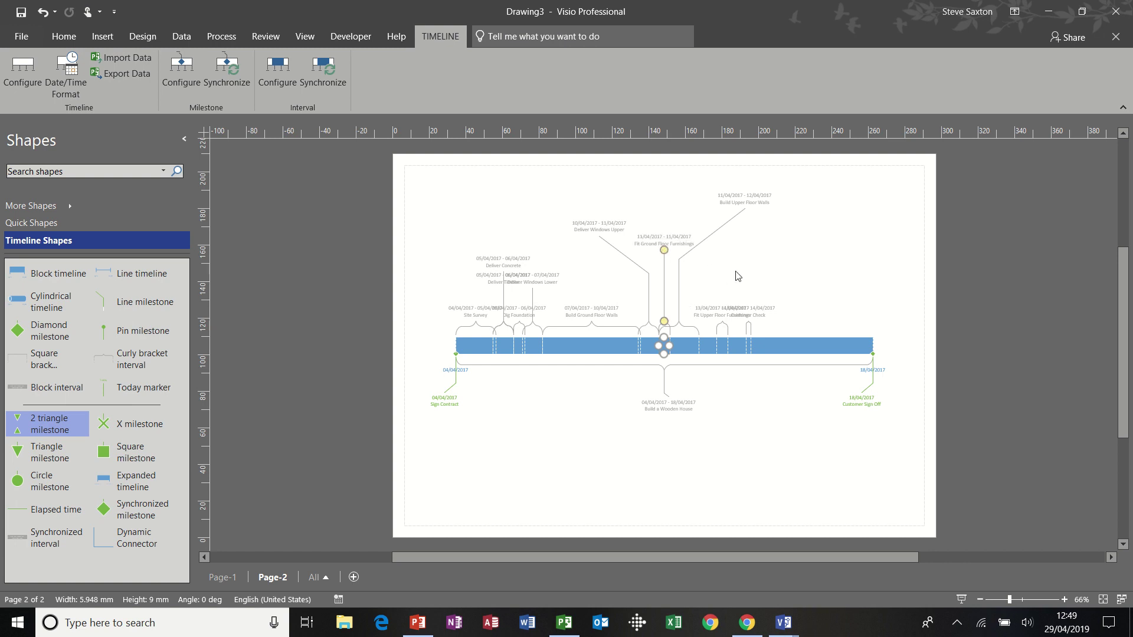
# Raise the Customer Check and Fit Upper Floor Furnishings labels, and move Deliver Windows Lower below the timeline
pyautogui.click(756, 311)
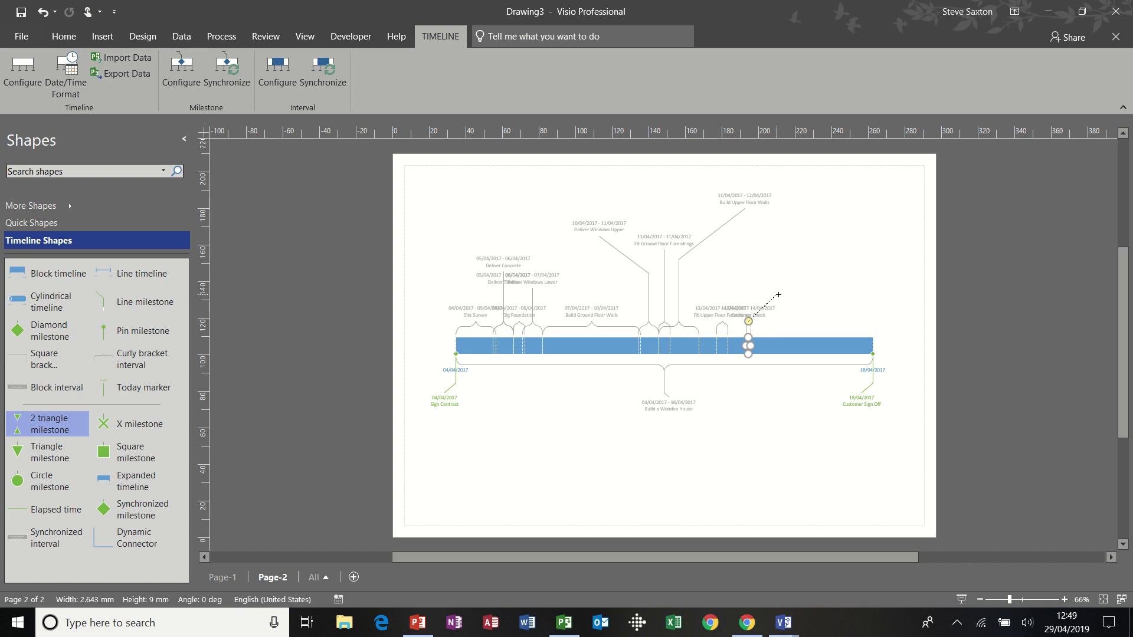
pyautogui.moveTo(810, 265); pyautogui.dragTo(810, 264)
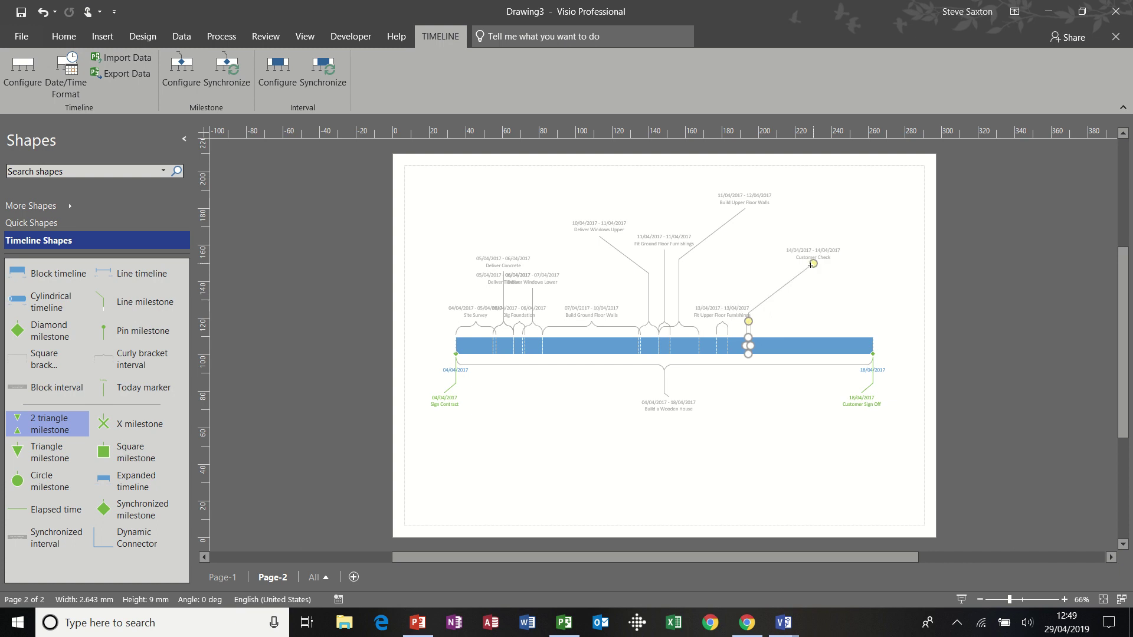
pyautogui.click(722, 317)
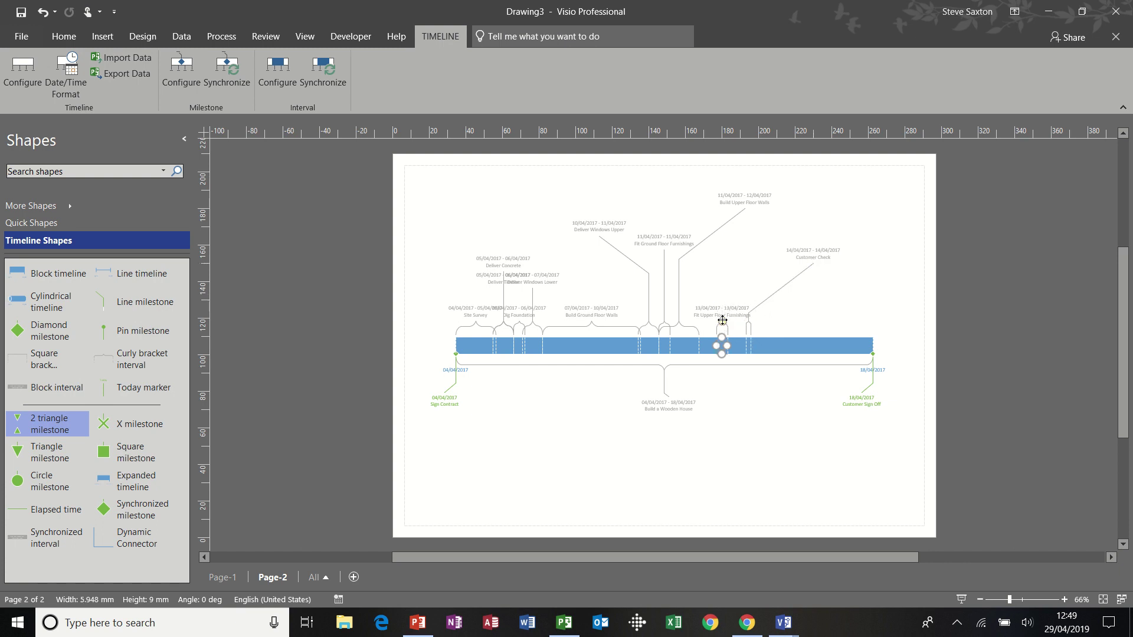
pyautogui.moveTo(722, 320); pyautogui.dragTo(722, 273)
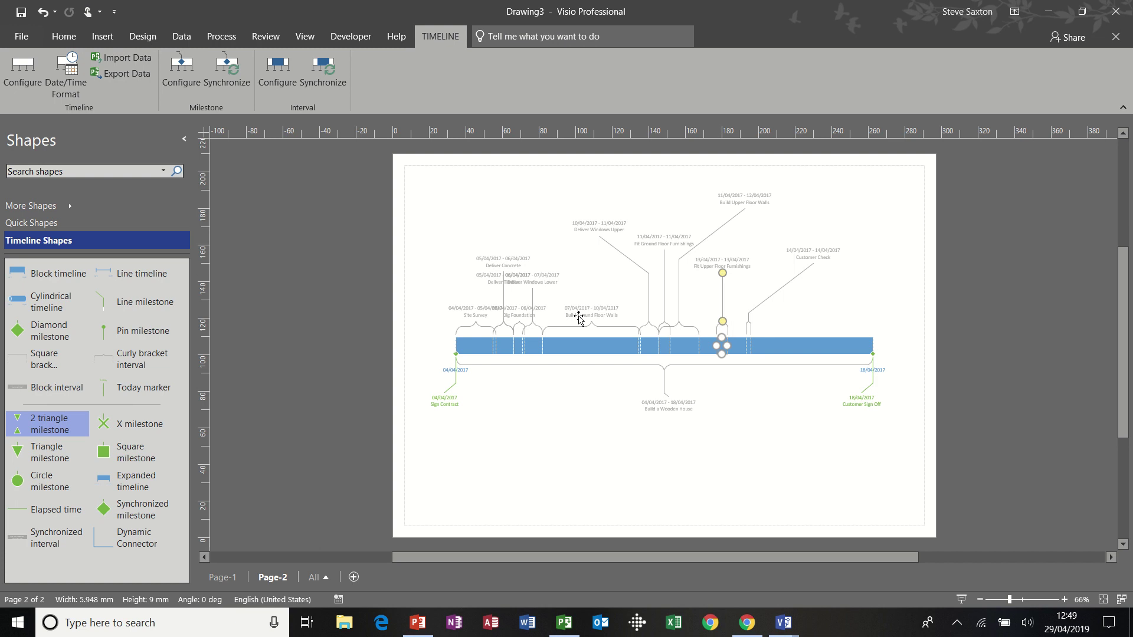
pyautogui.click(532, 290)
pyautogui.moveTo(533, 287)
pyautogui.mouseDown()
pyautogui.moveTo(536, 395)
pyautogui.moveTo(533, 307)
pyautogui.mouseUp()
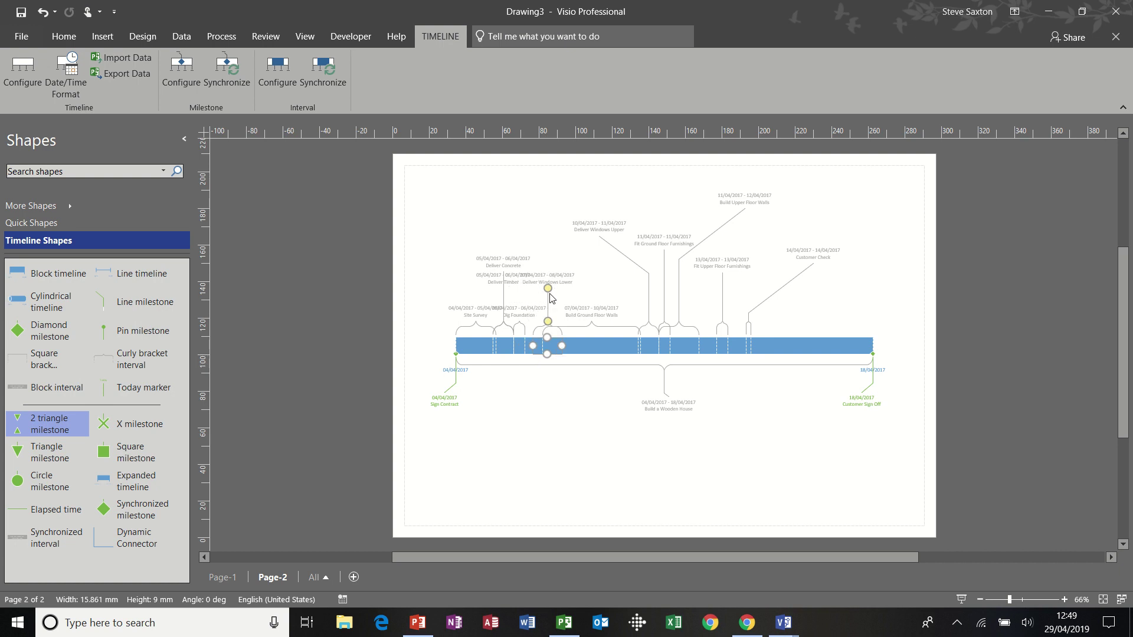
pyautogui.hotkey('ctrl', 'z')
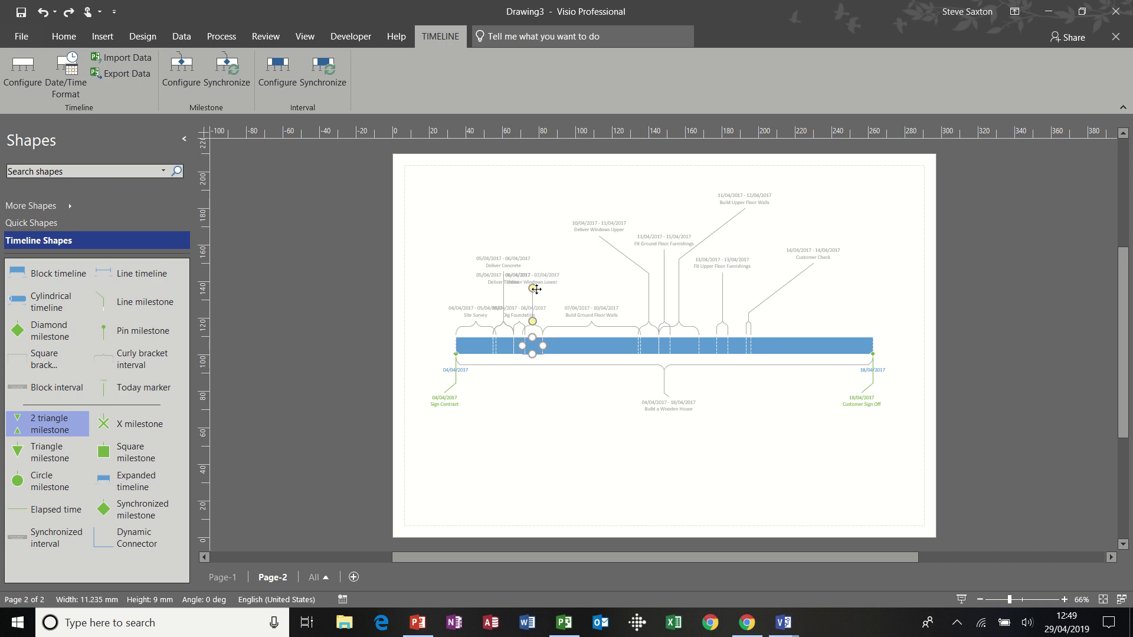
pyautogui.moveTo(535, 351); pyautogui.dragTo(535, 413)
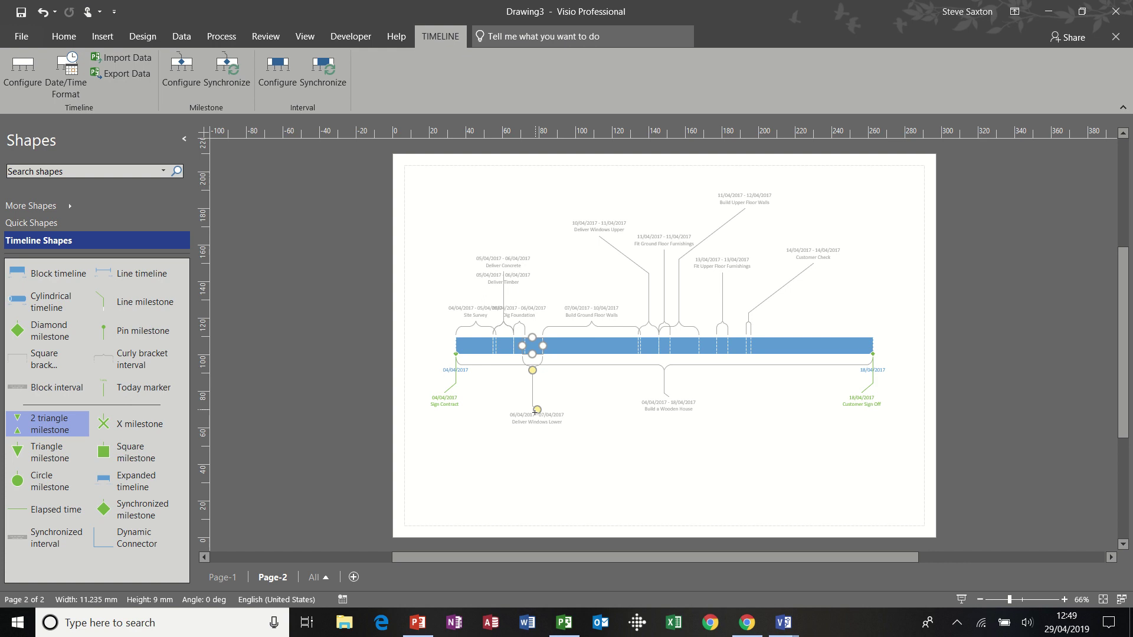
# Move Deliver Timber below the timeline and lift the Dig Foundation and Site Survey labels higher
pyautogui.click(502, 317)
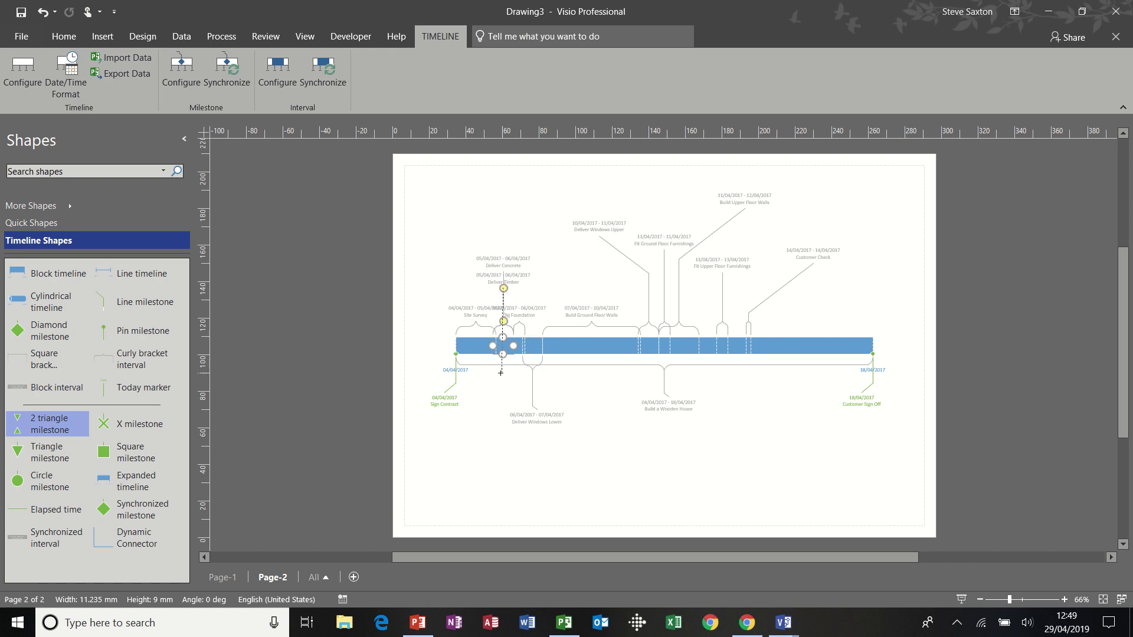
pyautogui.moveTo(502, 381); pyautogui.dragTo(502, 381)
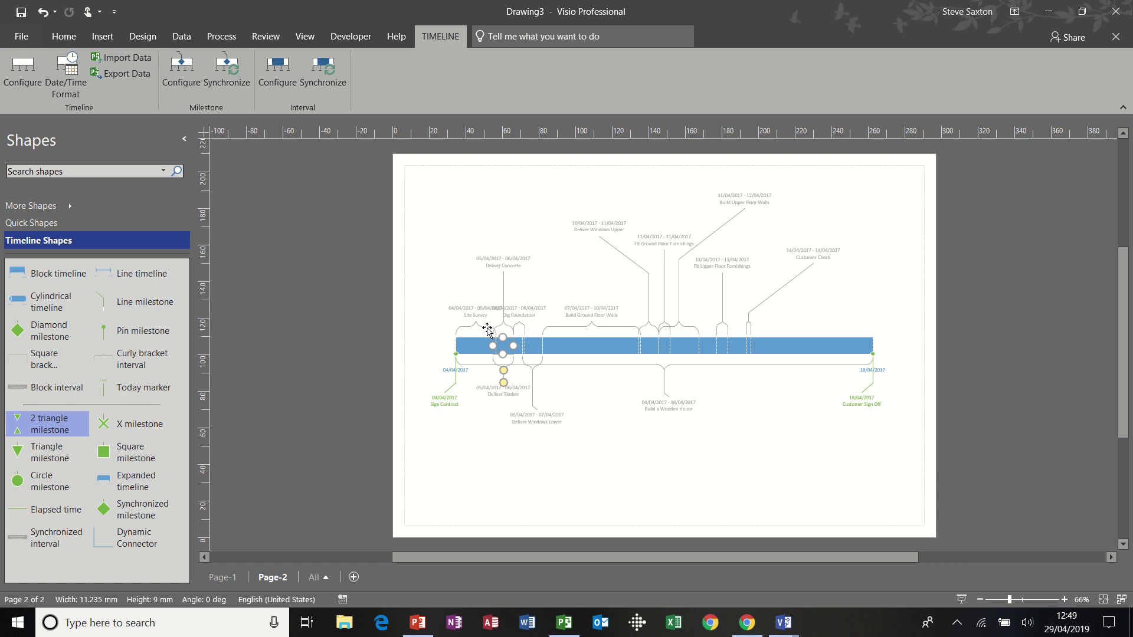
pyautogui.click(520, 322)
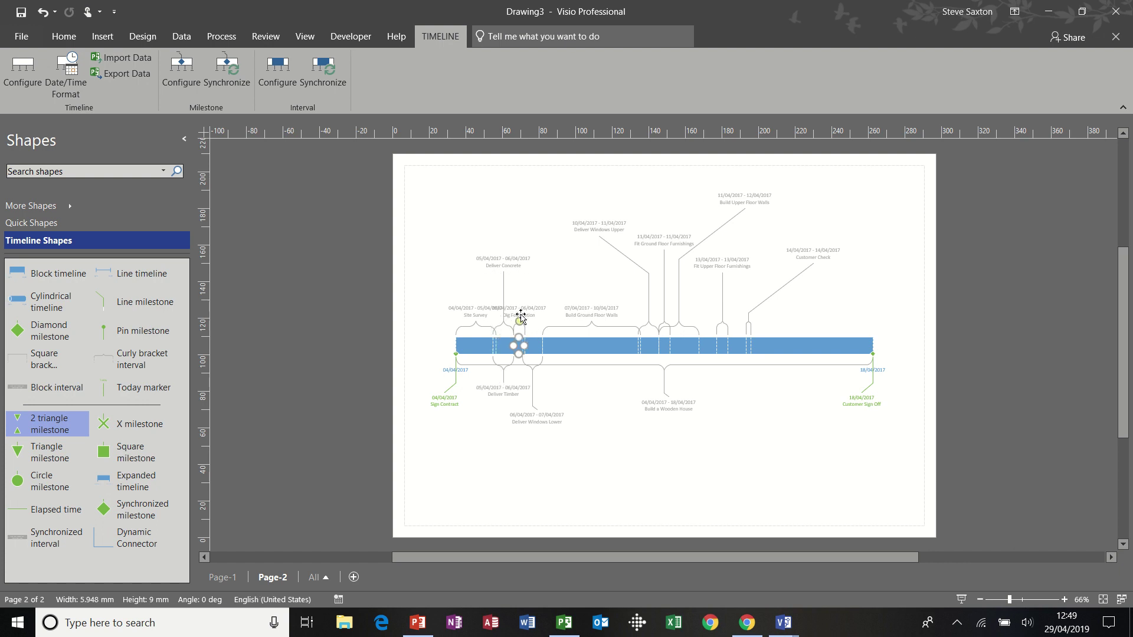
pyautogui.moveTo(520, 320); pyautogui.dragTo(551, 267)
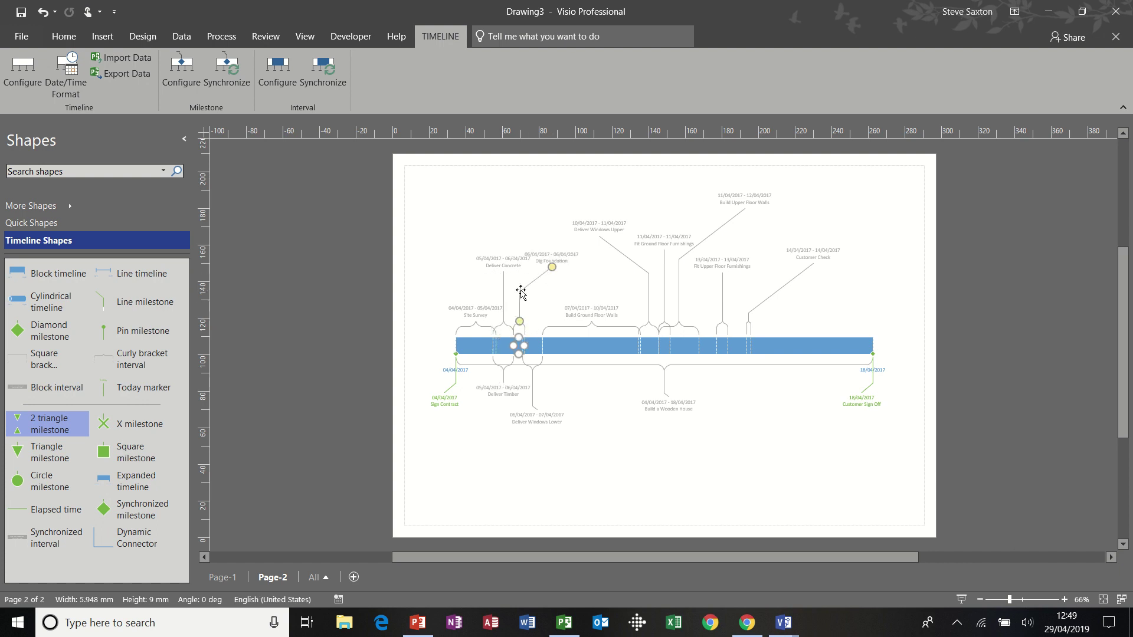
pyautogui.click(475, 324)
pyautogui.moveTo(475, 322); pyautogui.dragTo(444, 269)
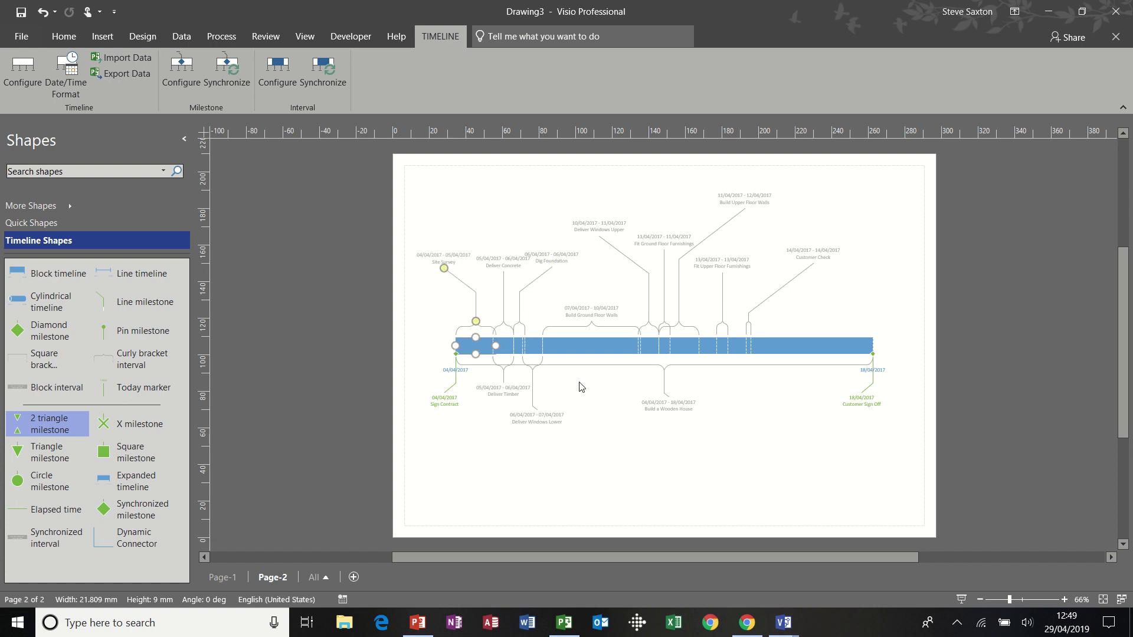
pyautogui.click(612, 419)
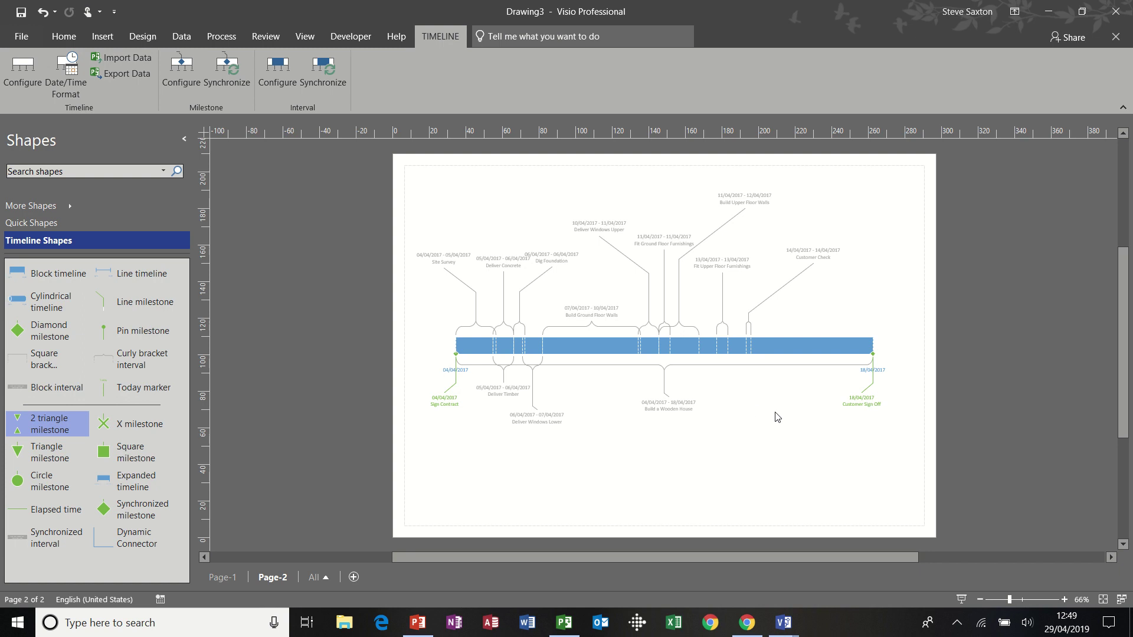
# Add an end arrowhead to the house timeline bar
pyautogui.rightClick(834, 348)
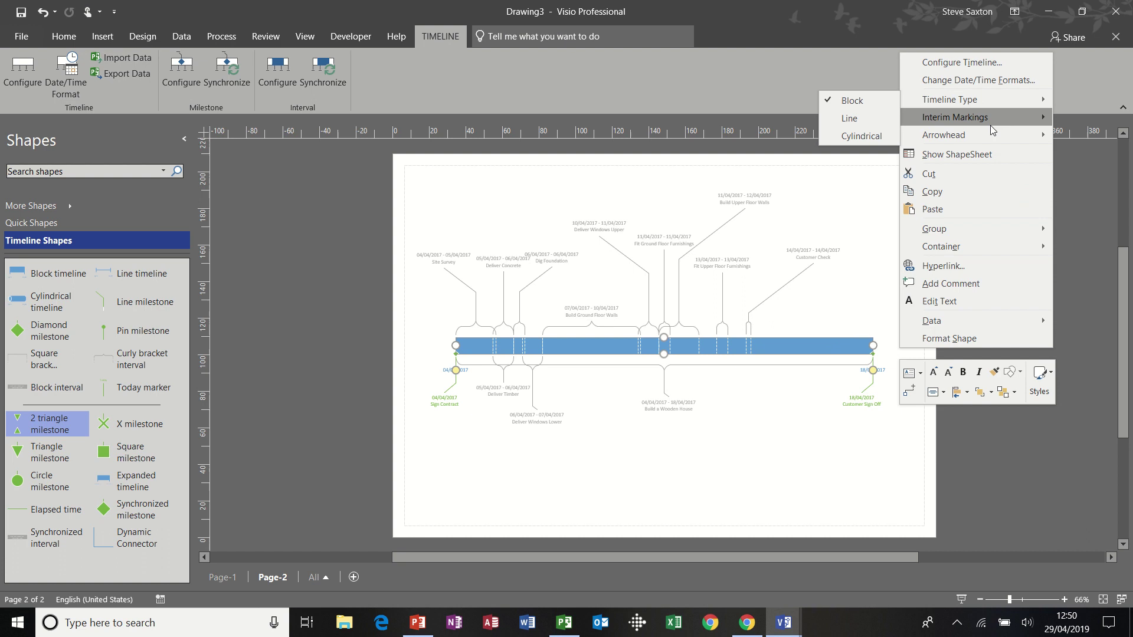
pyautogui.moveTo(990, 136)
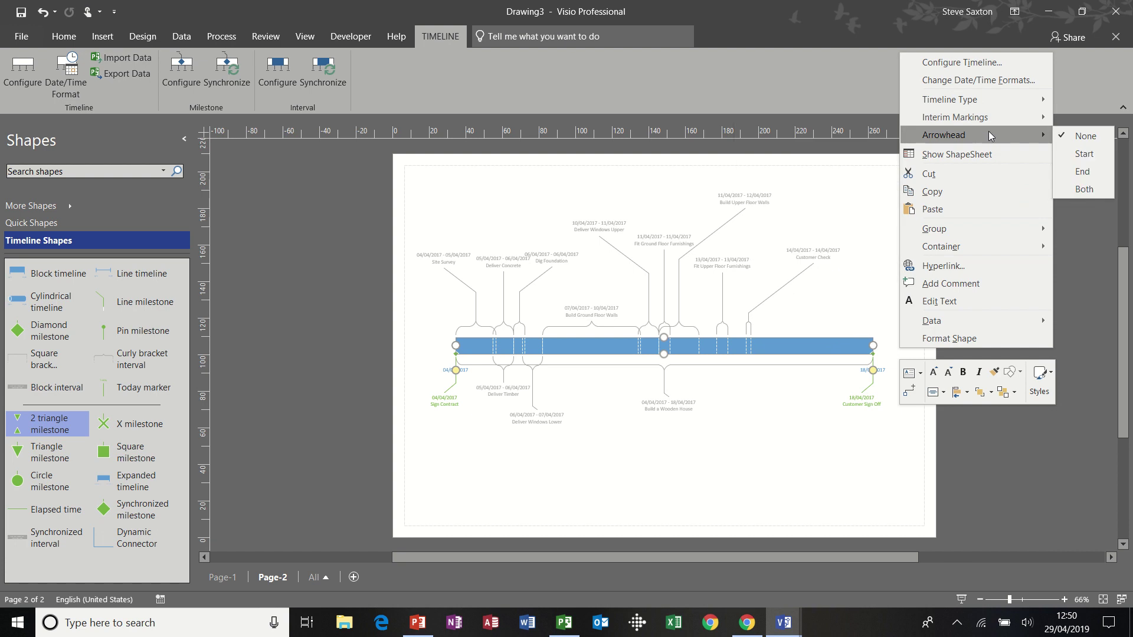
pyautogui.click(1082, 172)
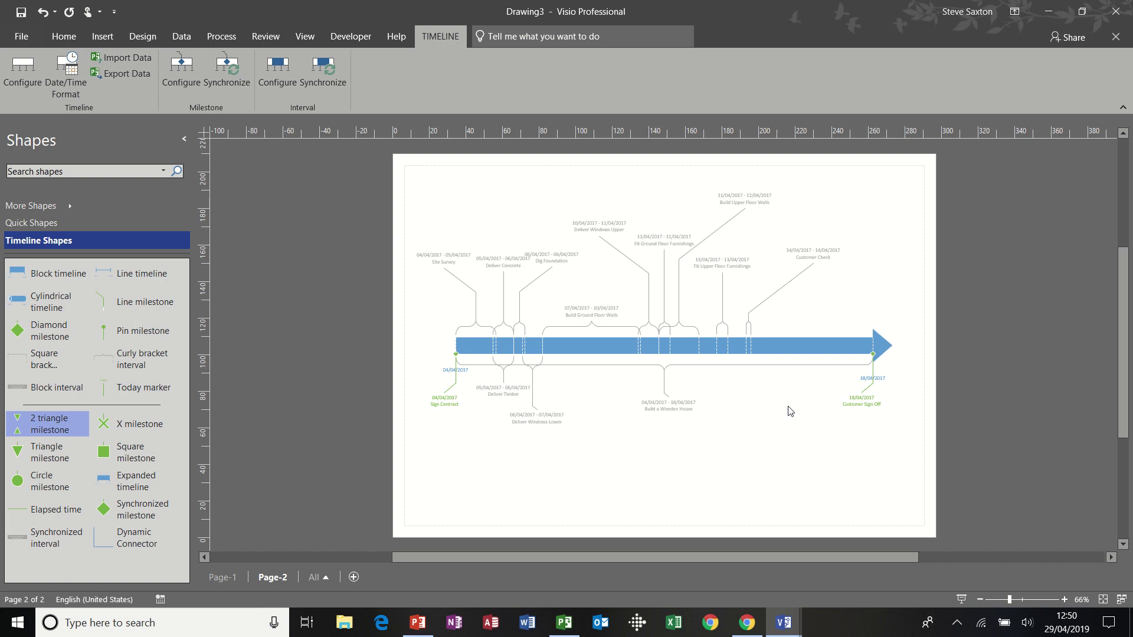
# On Page-1, select the top 2019 timeline for data export
pyautogui.click(231, 579)
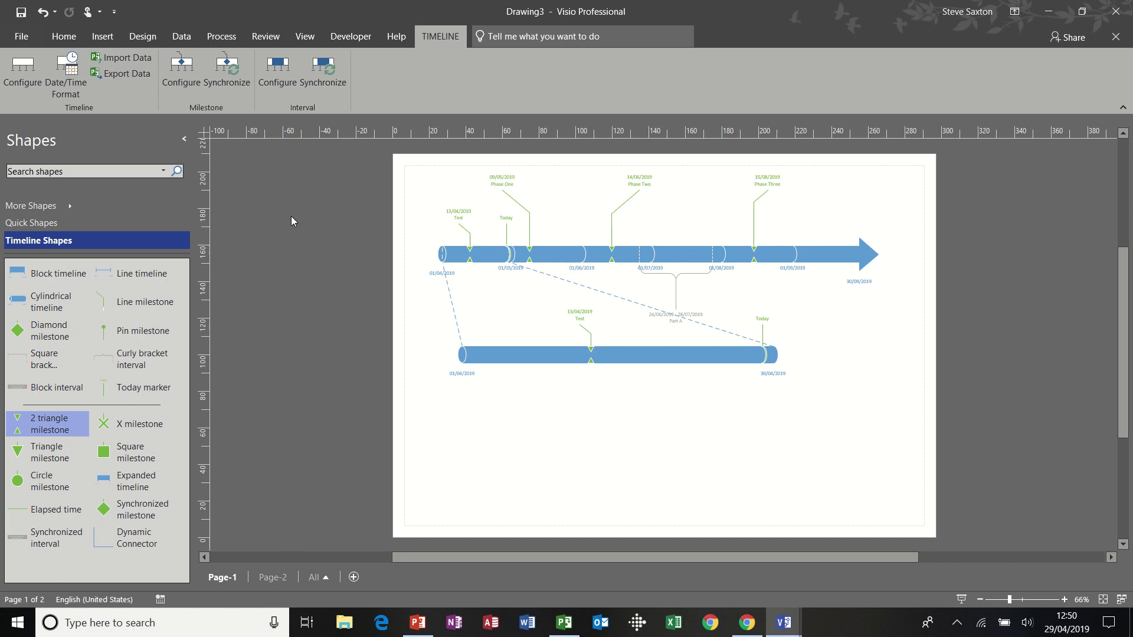
pyautogui.click(125, 76)
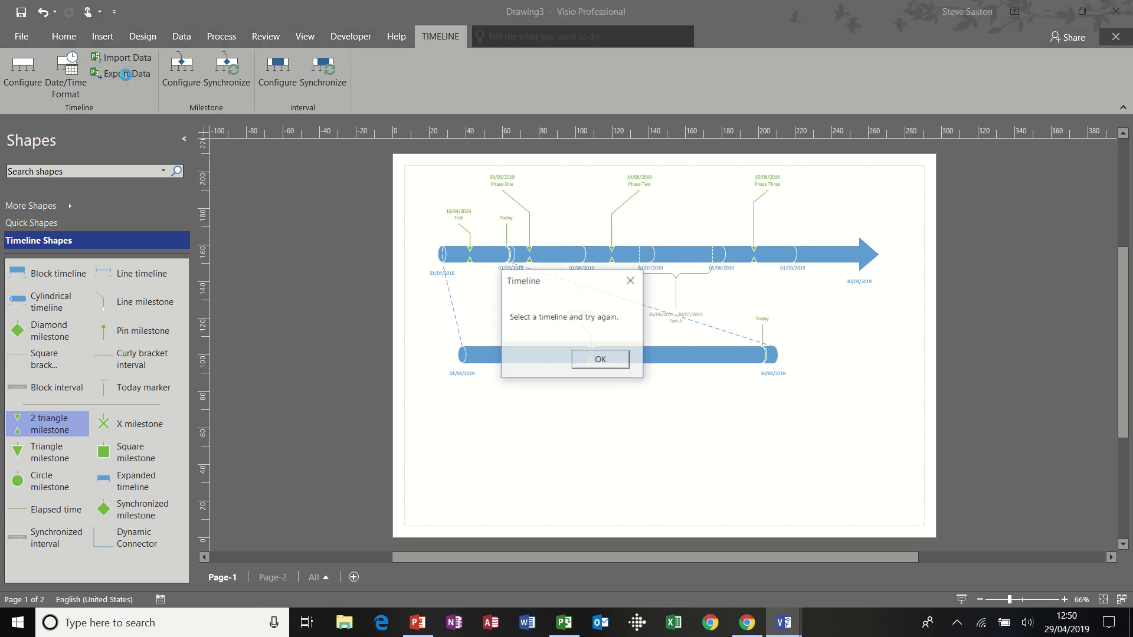
pyautogui.click(601, 360)
pyautogui.click(544, 255)
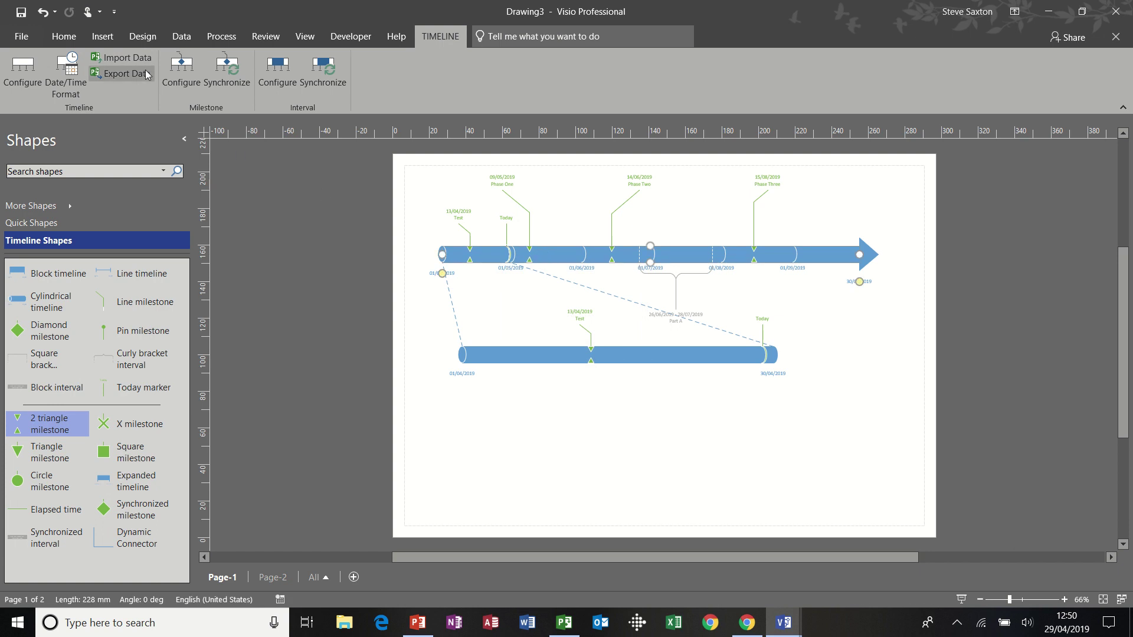
pyautogui.click(127, 74)
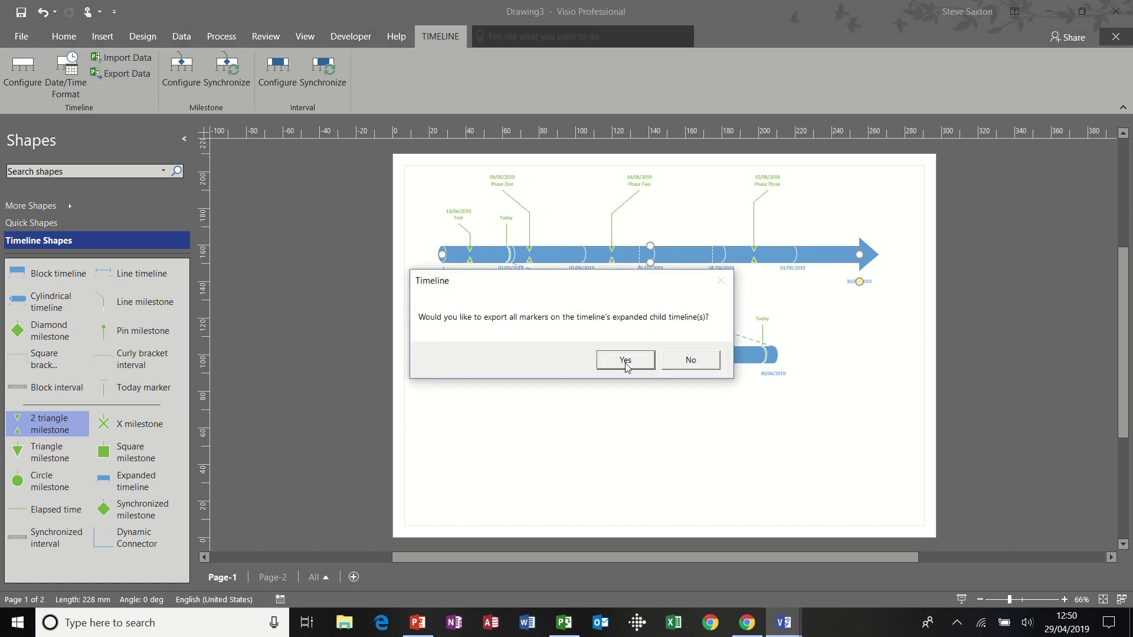
# Export it with the child timeline's markers as Microsoft Project file Drawing3.mpp on the Desktop
pyautogui.click(630, 367)
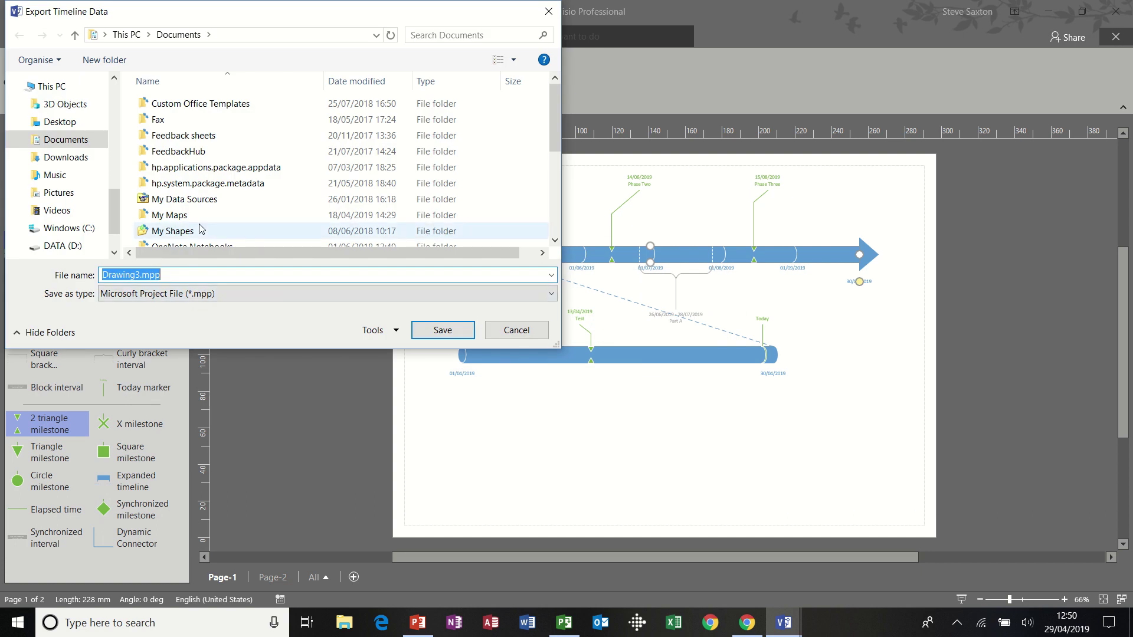
pyautogui.click(239, 298)
pyautogui.click(239, 298)
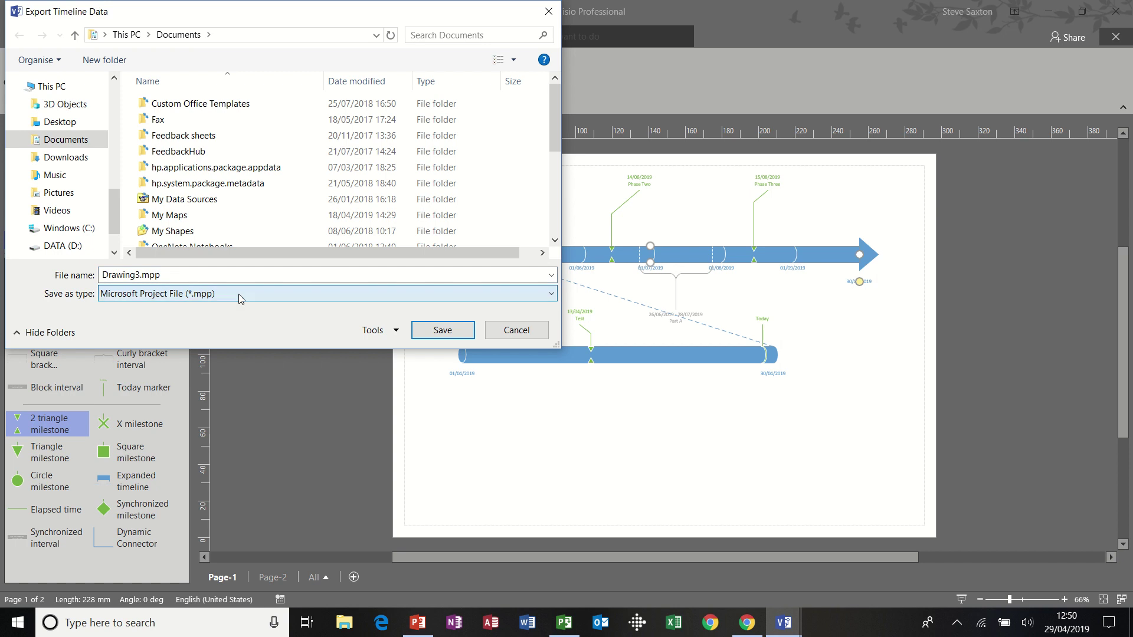
pyautogui.click(70, 123)
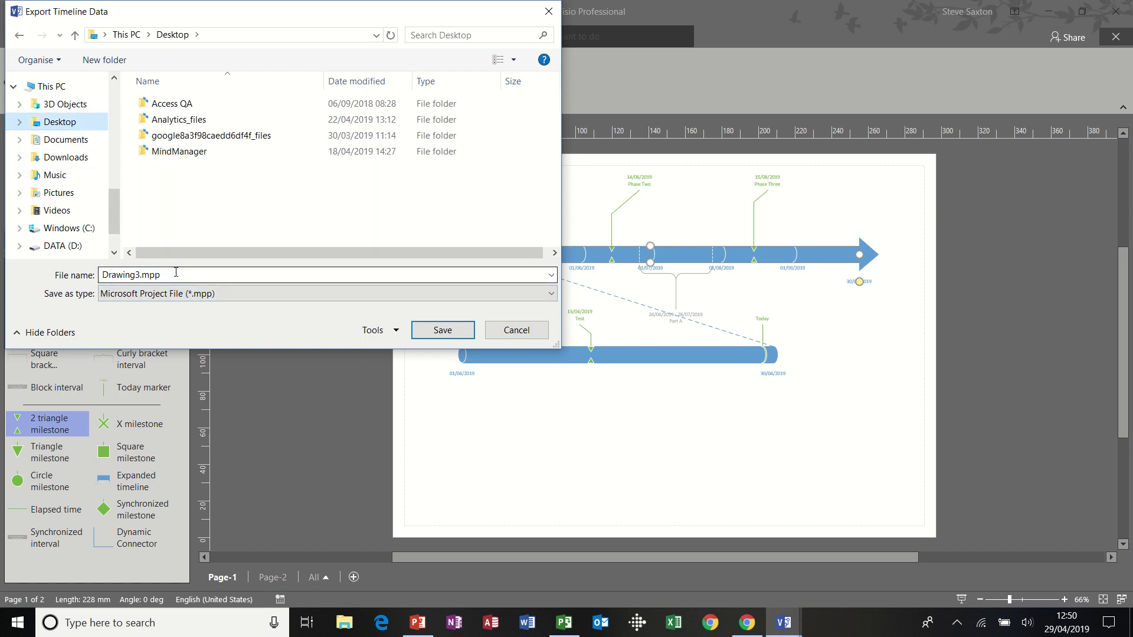
pyautogui.click(442, 329)
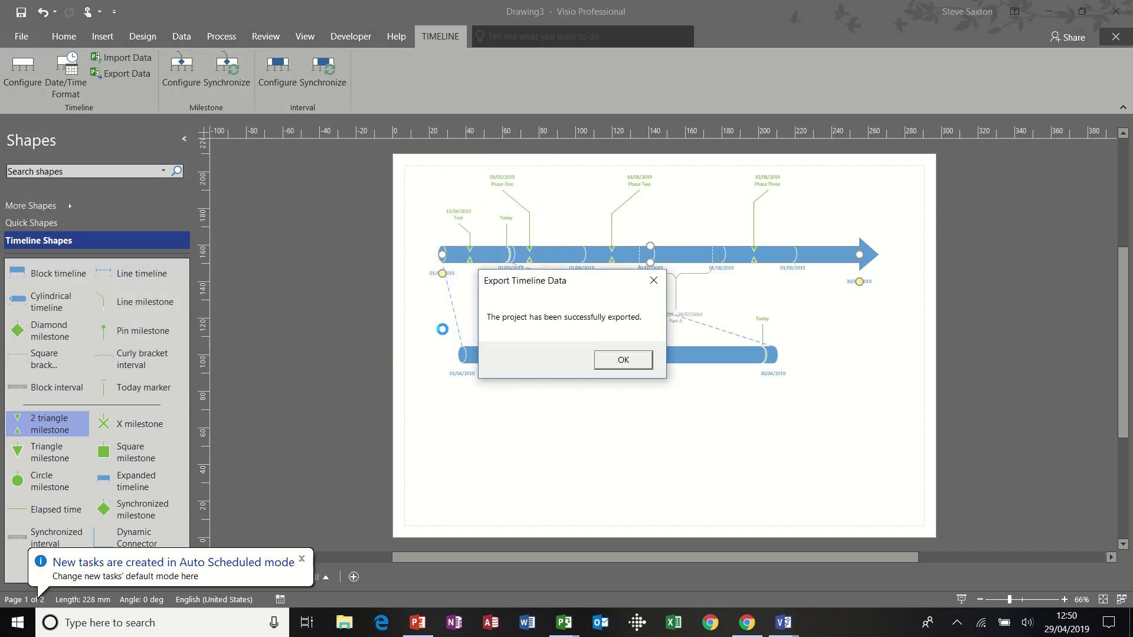
pyautogui.click(623, 360)
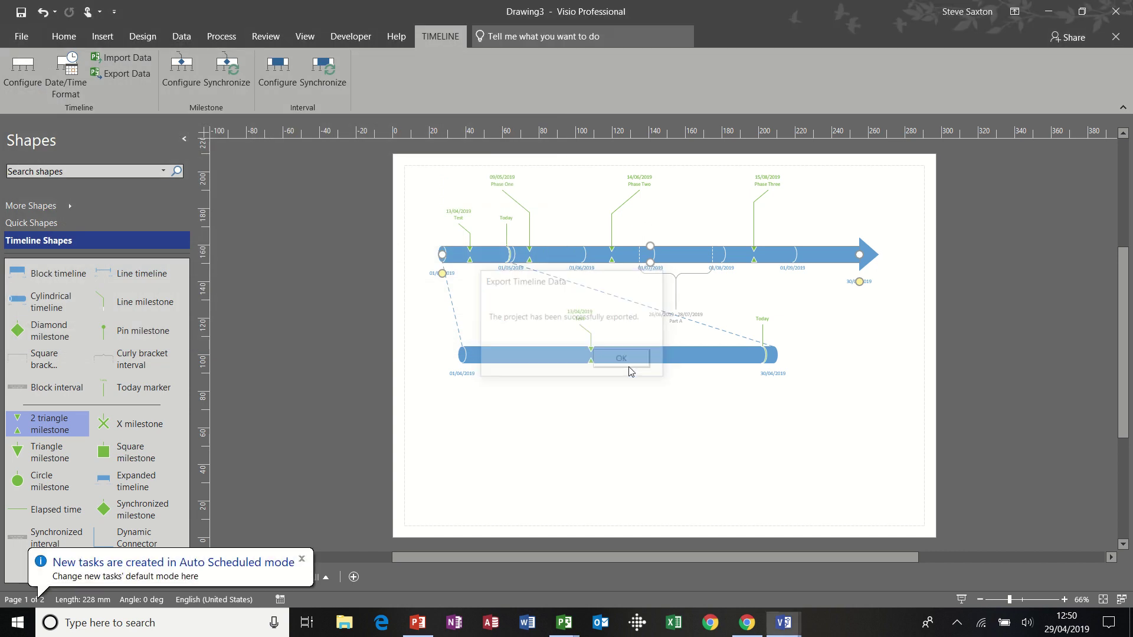
# Switch to Microsoft Project and open Drawing3.mpp from the recent files list
pyautogui.click(563, 622)
pyautogui.click(548, 584)
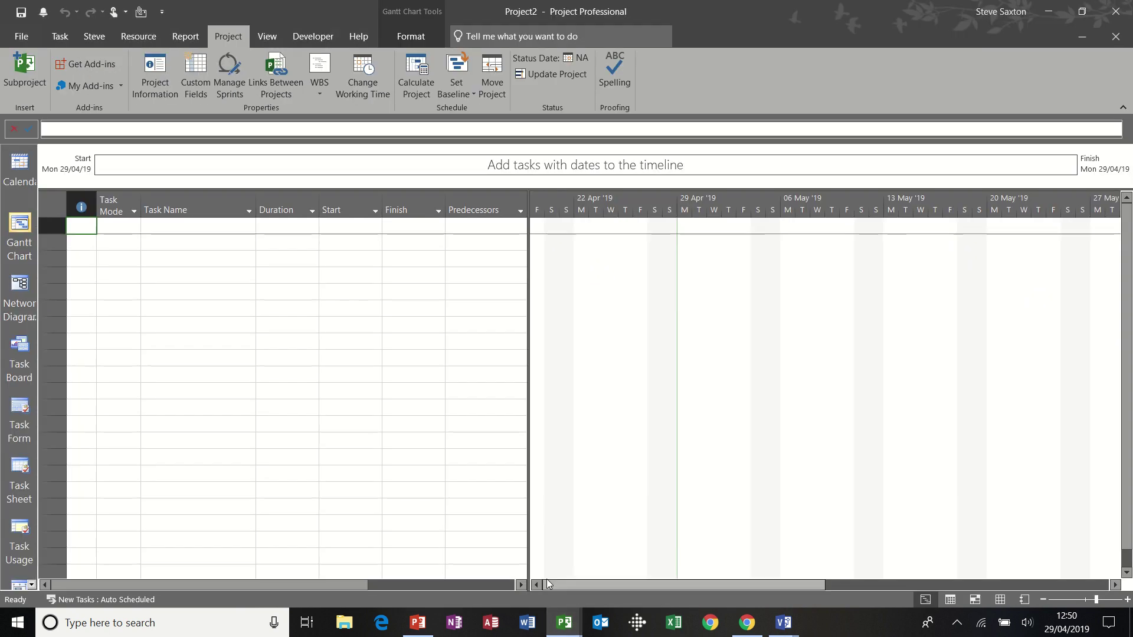
pyautogui.click(23, 36)
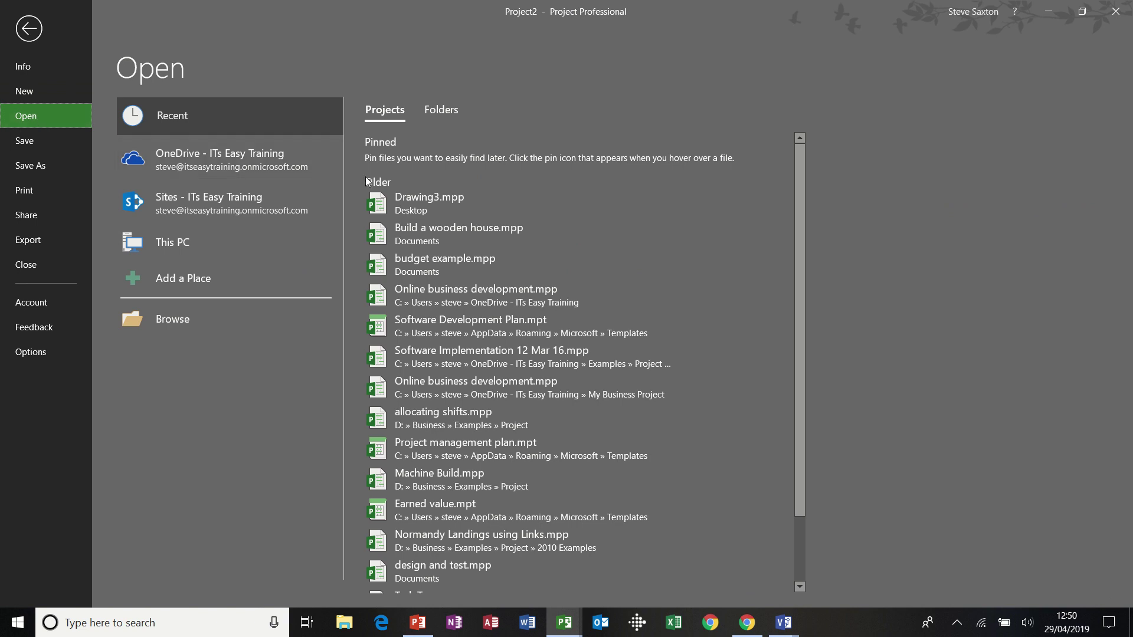
pyautogui.click(384, 202)
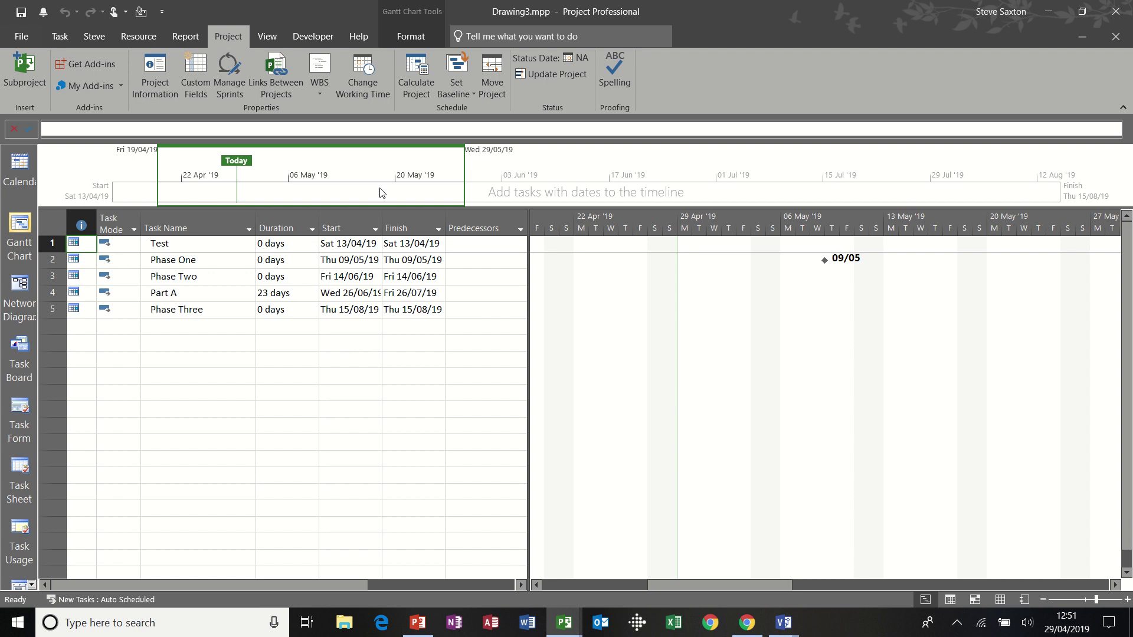
# Close the Microsoft Project window to return to the Visio drawing
pyautogui.click(1115, 9)
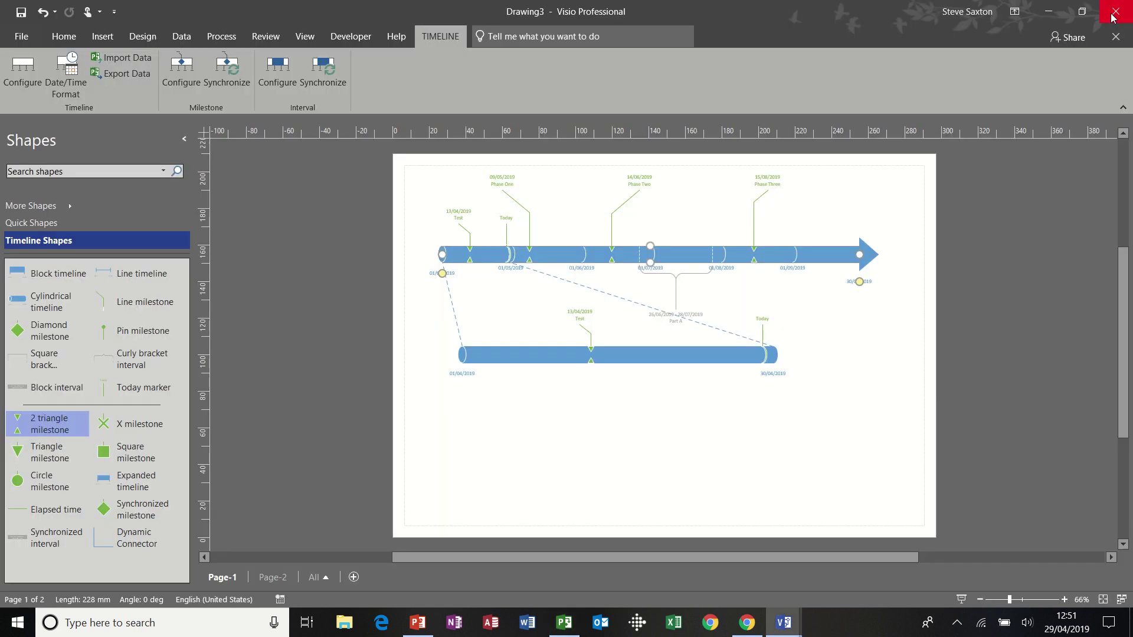